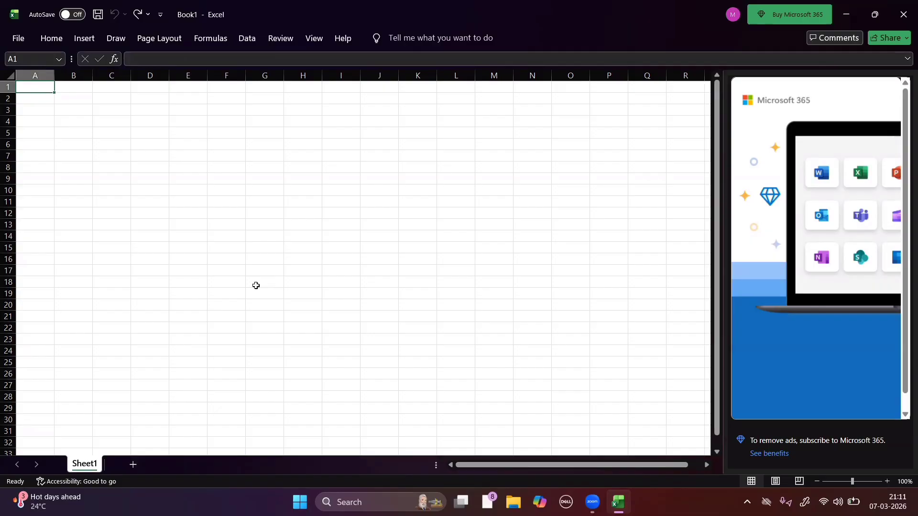
Enter the value 25 in both D6 and E6
left_click(51, 38)
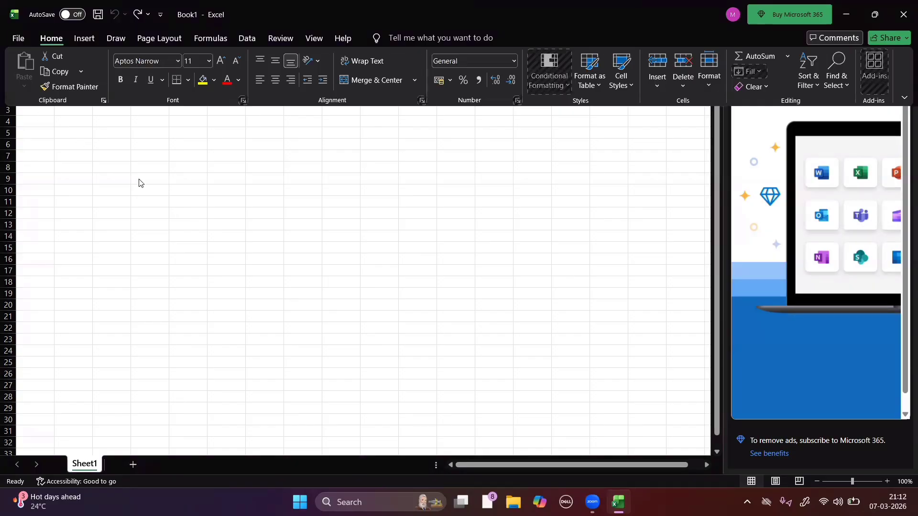
left_click(147, 142)
type("2")
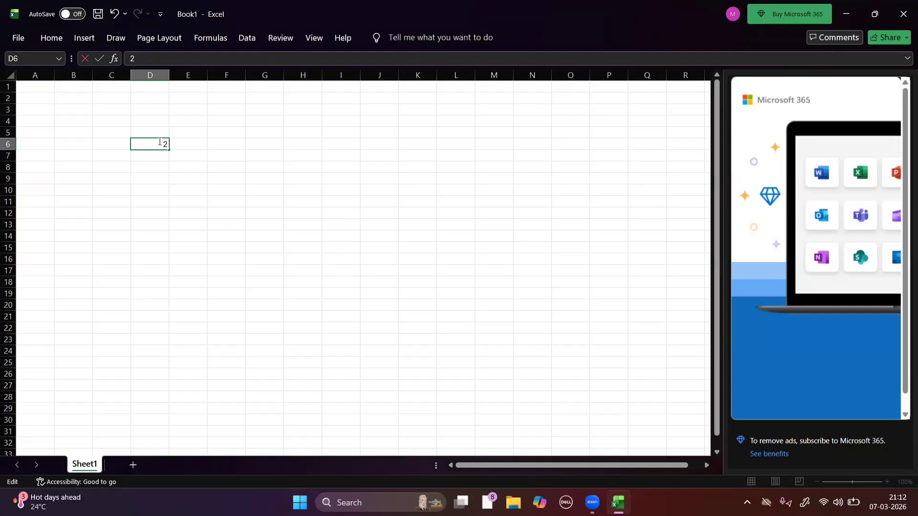
type("5")
left_click(181, 144)
type("25")
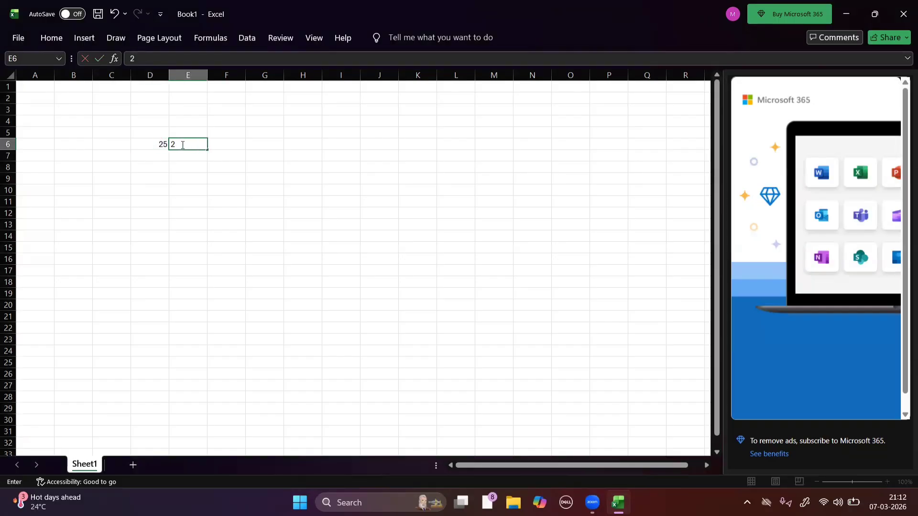
left_click(220, 148)
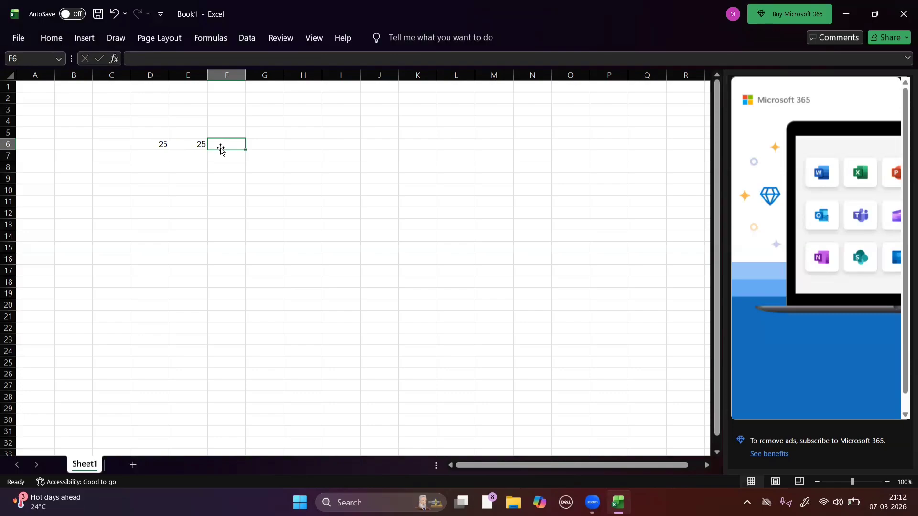
left_click(51, 37)
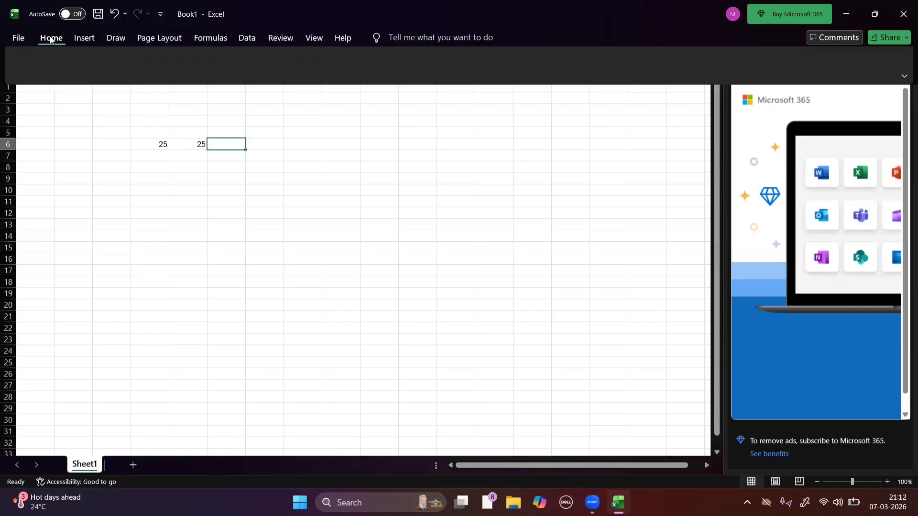
left_click(221, 140)
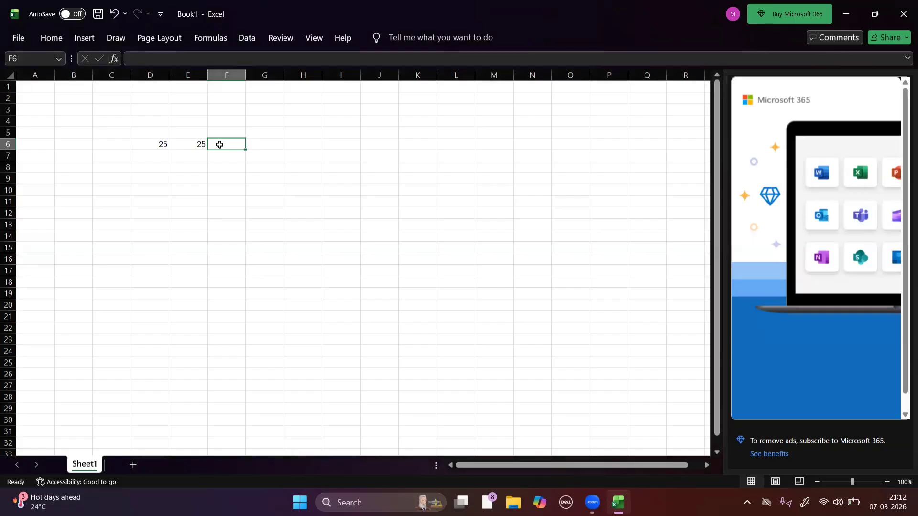
Handwrite the ink note "=sum(D6+E6)" with "=50" beneath it in the empty area around columns I to N
mouse_move(334, 231)
left_mouse_down()
mouse_move(368, 228)
mouse_move(359, 243)
left_mouse_up()
left_click_drag(378, 228, 396, 234)
left_click_drag(399, 225, 441, 228)
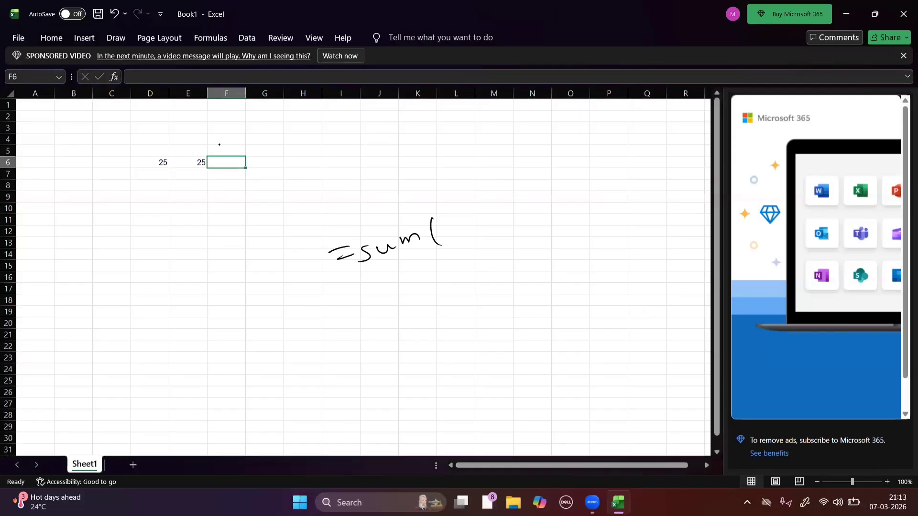
mouse_move(440, 225)
left_mouse_down()
mouse_move(443, 241)
mouse_move(466, 229)
mouse_move(467, 239)
mouse_move(484, 223)
mouse_move(478, 233)
left_mouse_up()
mouse_move(493, 216)
left_mouse_down()
mouse_move(494, 226)
mouse_move(504, 223)
mouse_move(502, 240)
left_mouse_up()
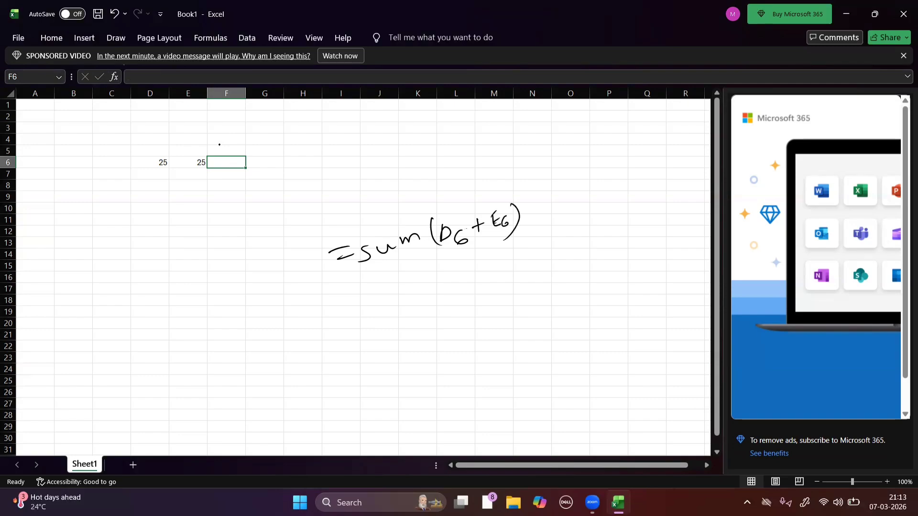
left_click_drag(462, 276, 475, 276)
mouse_move(493, 261)
left_mouse_down()
mouse_move(482, 274)
mouse_move(491, 261)
left_mouse_up()
mouse_move(512, 255)
left_mouse_down()
mouse_move(507, 269)
mouse_move(509, 253)
left_mouse_up()
Enter the formula =sum(D6+E6) in F6 to add the two values beside it
type("=")
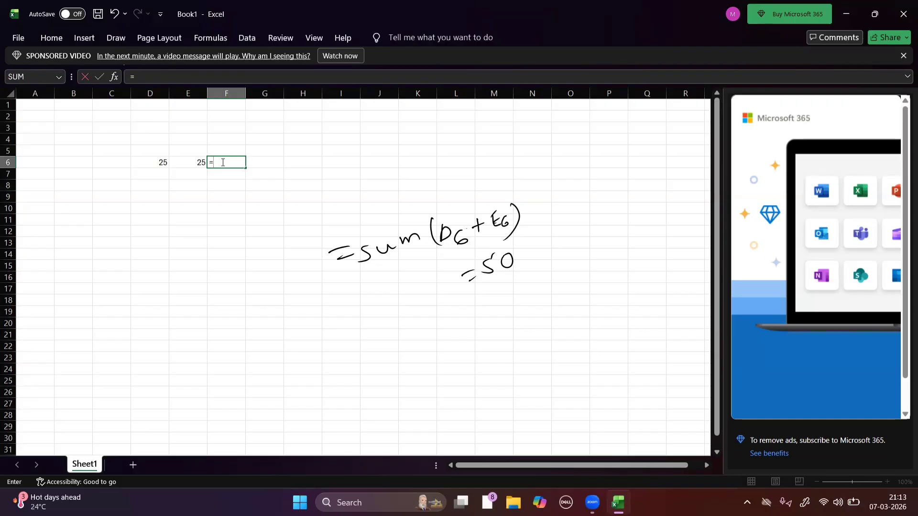
type("sum")
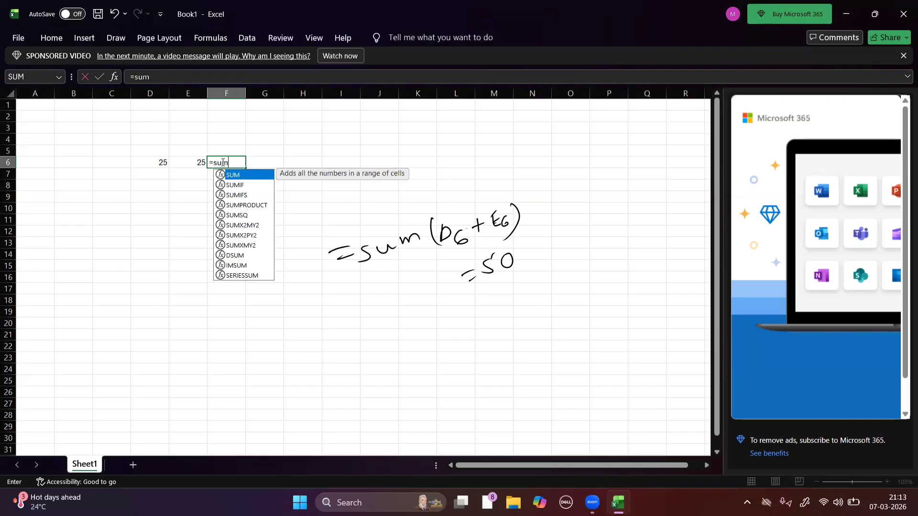
key("Return")
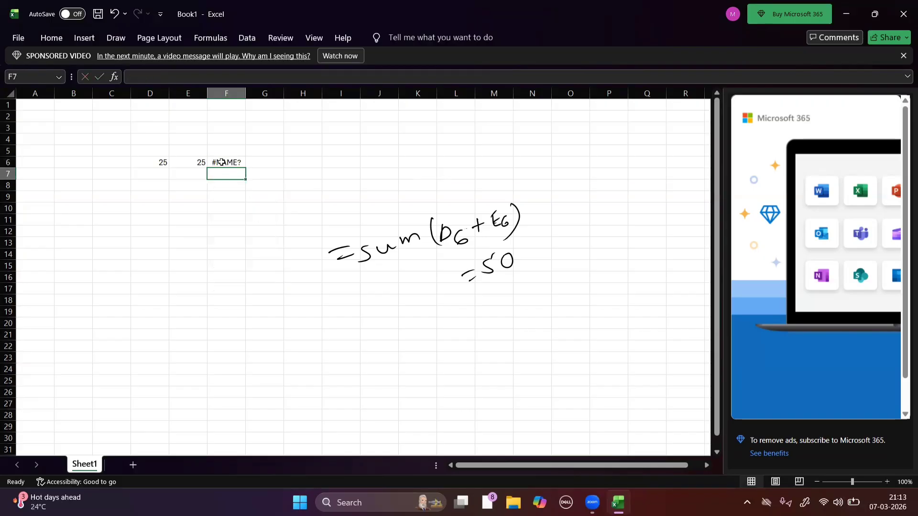
double_click(221, 162)
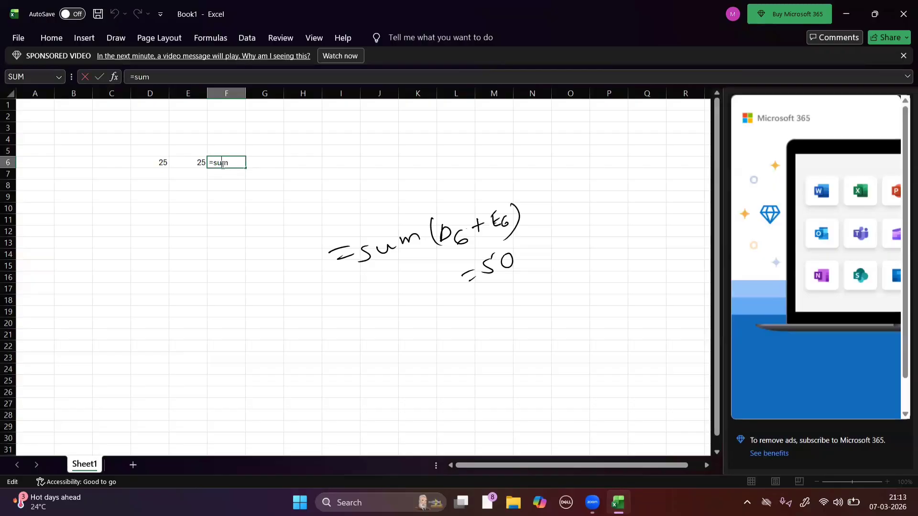
type("(")
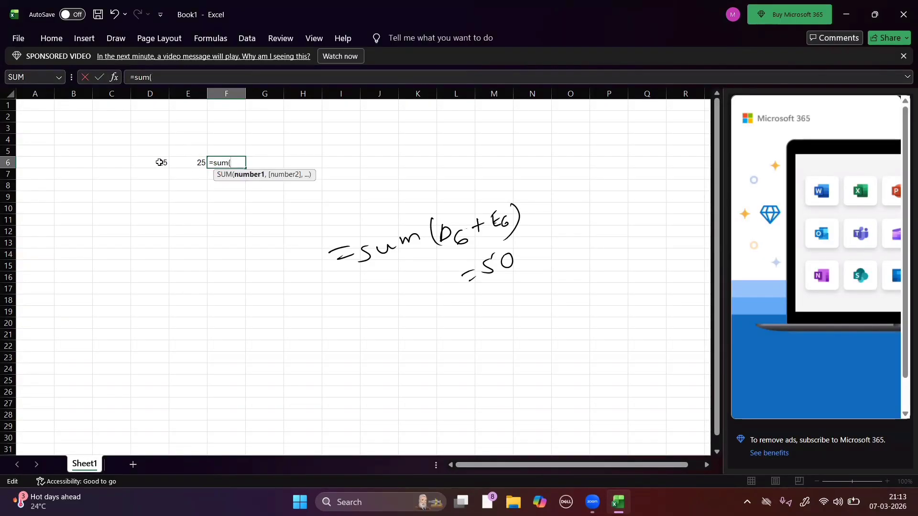
left_click(159, 162)
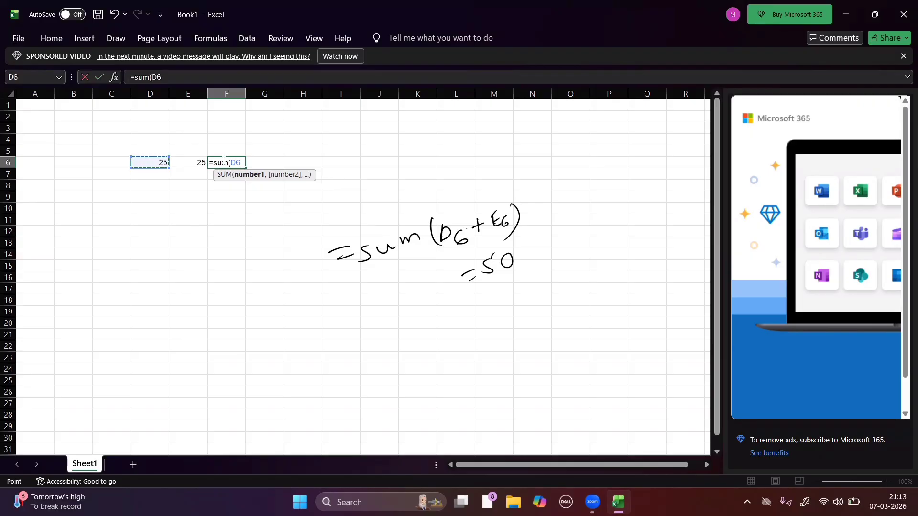
type("+")
left_click(190, 165)
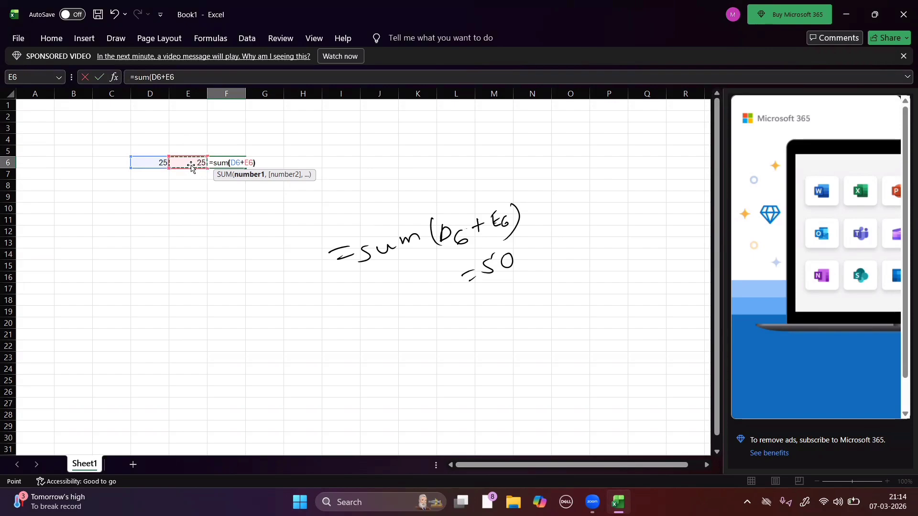
type(")")
key("Return")
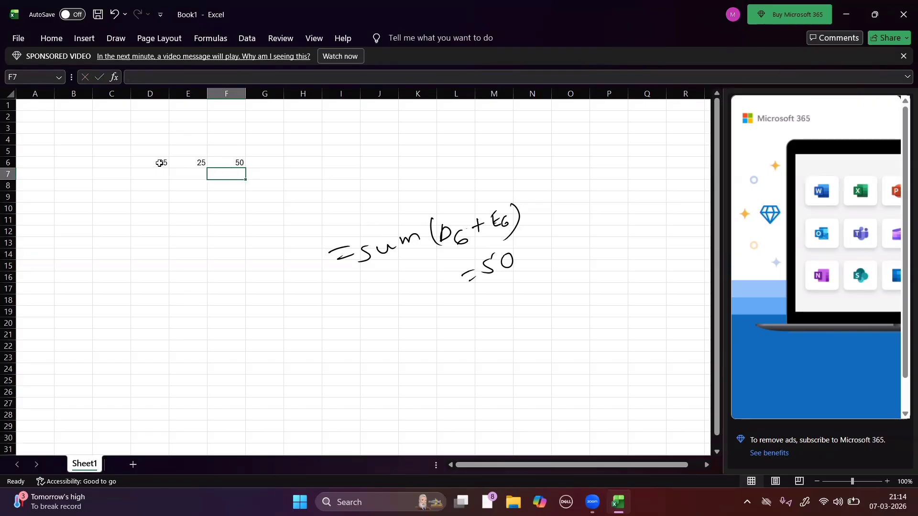
Change the value in D6 to 20
left_click(160, 163)
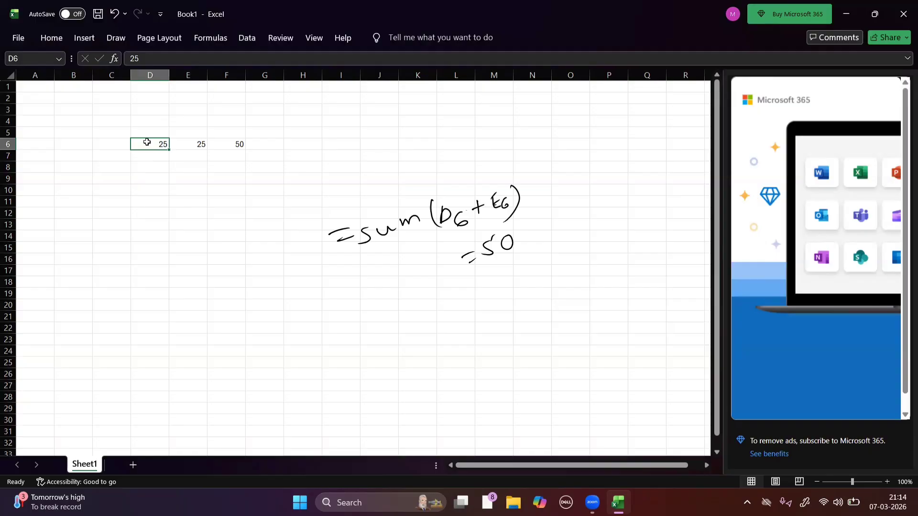
type("20")
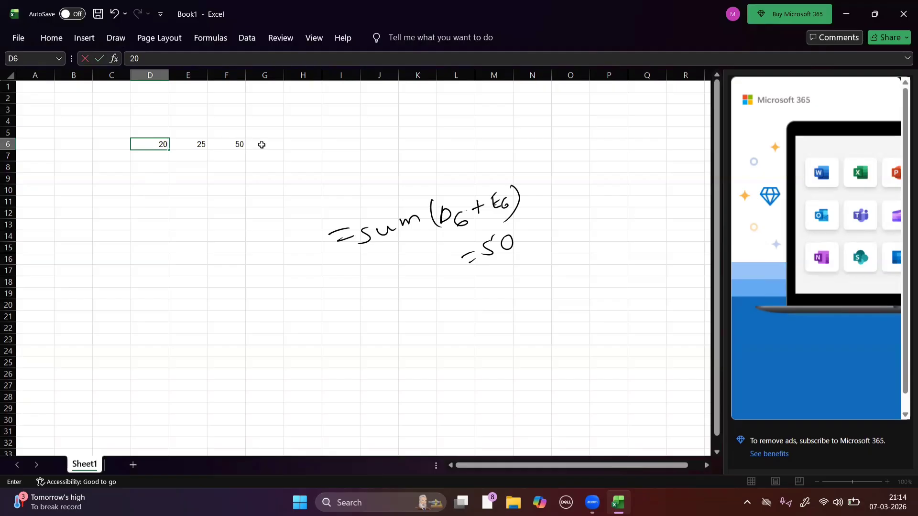
key("Return")
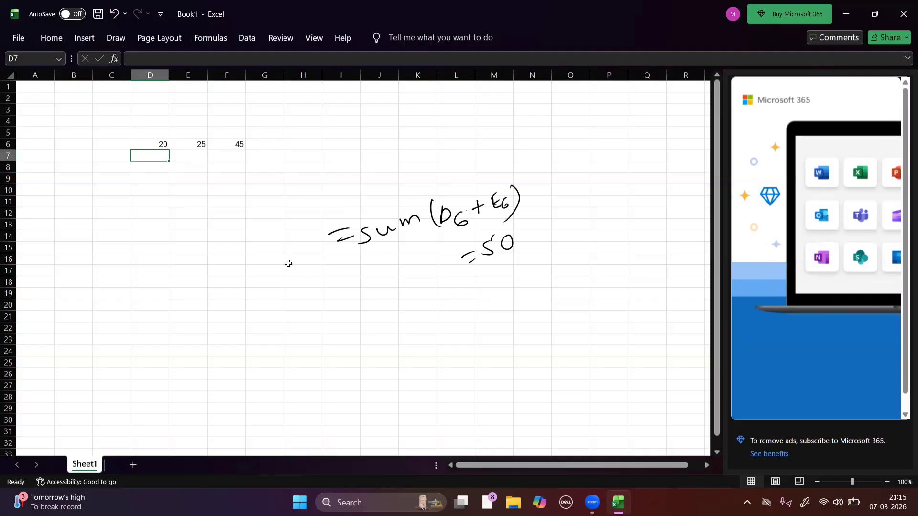
Fill cells D9 to G9 with the values 20, 25, 30 and 26
left_click(144, 177)
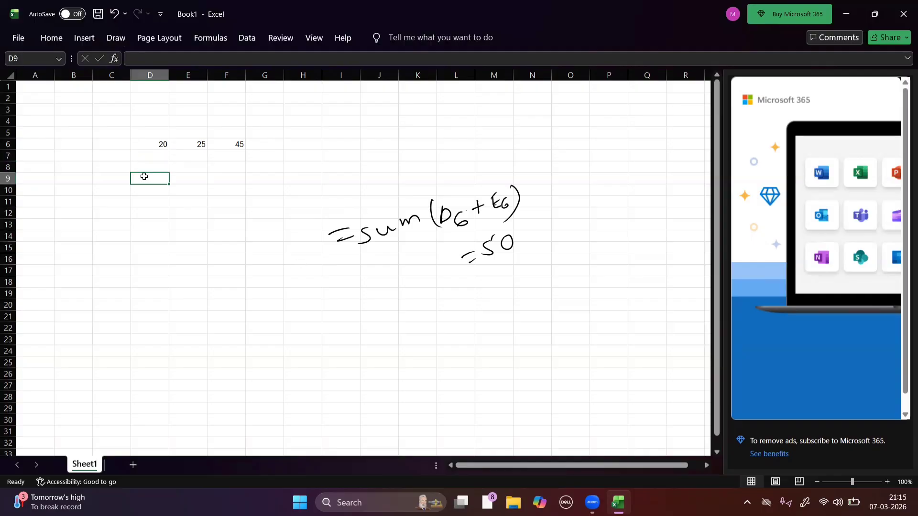
type("20")
key("Tab")
type("25")
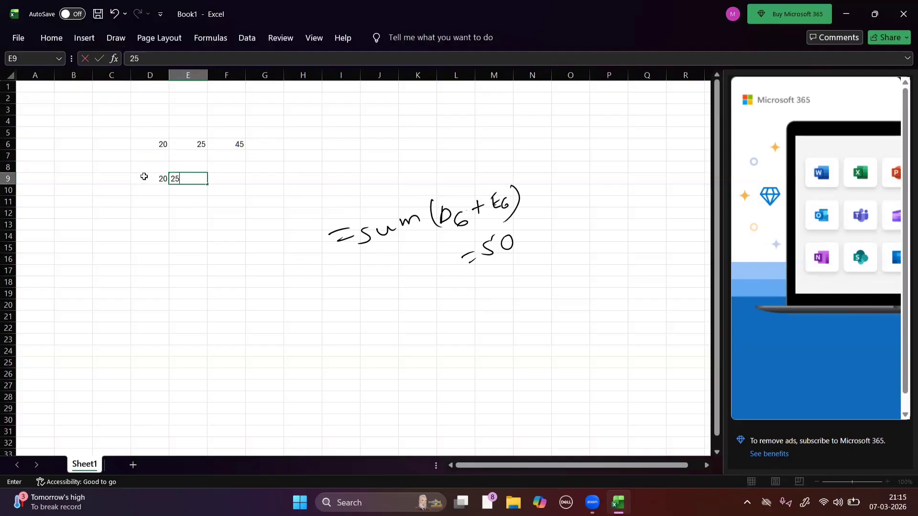
key("Tab")
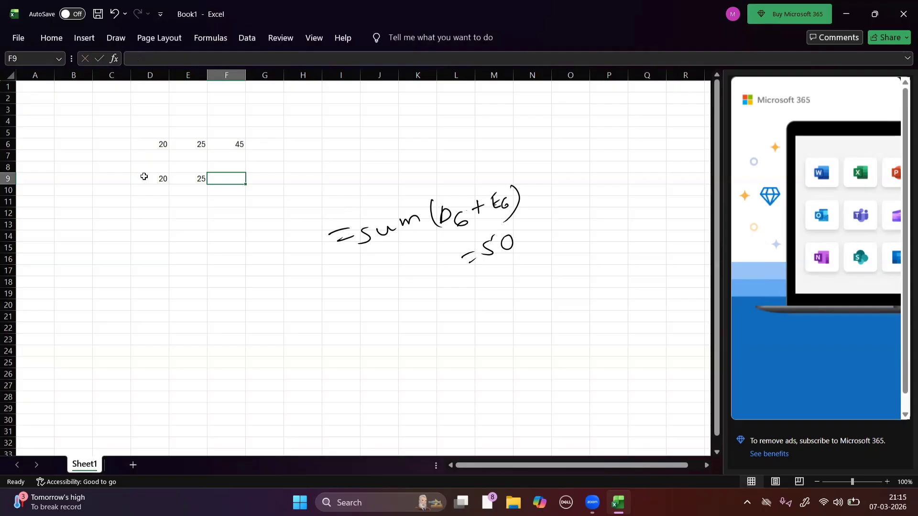
type("30")
key("Tab")
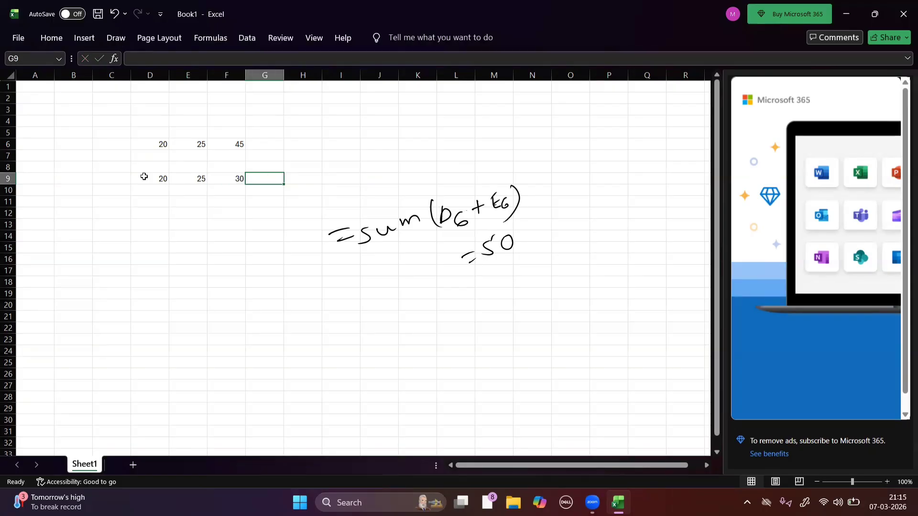
type("26")
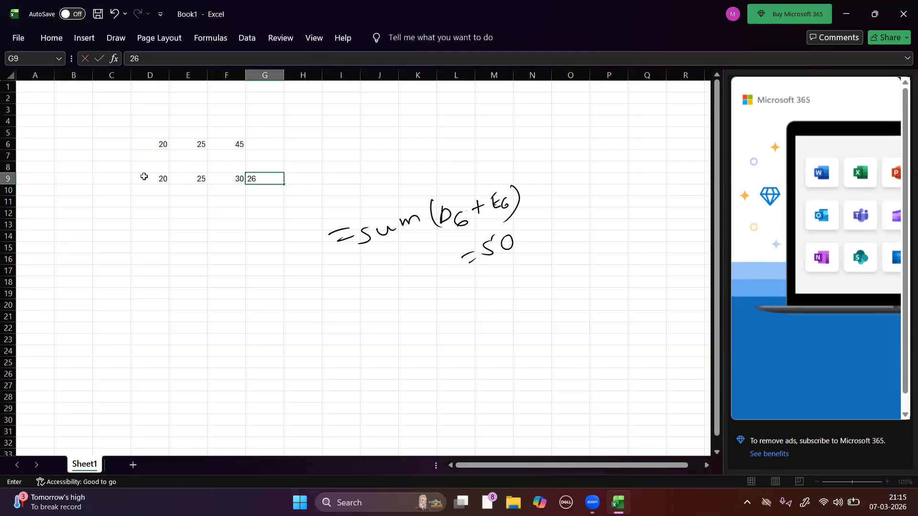
Label H8 "add" and total the range D9:G9 in H9 with the SUM function
left_click(298, 165)
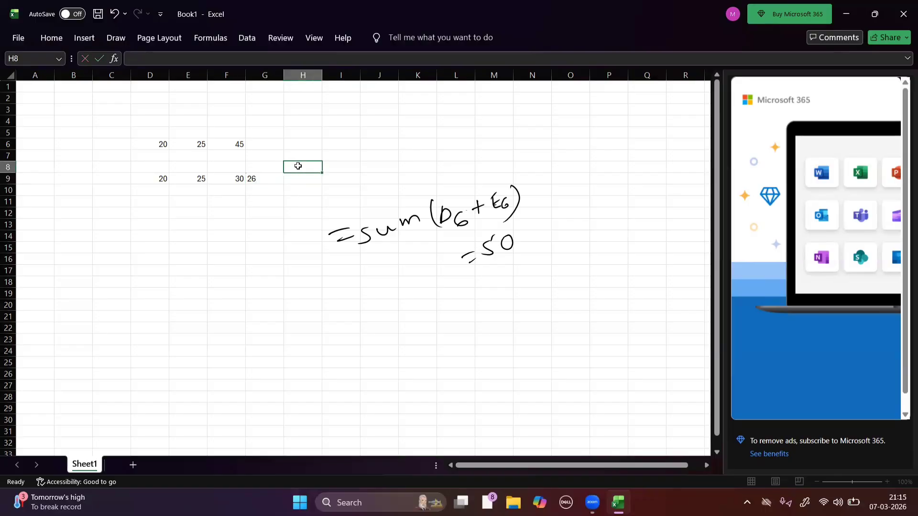
type("add")
left_click(300, 178)
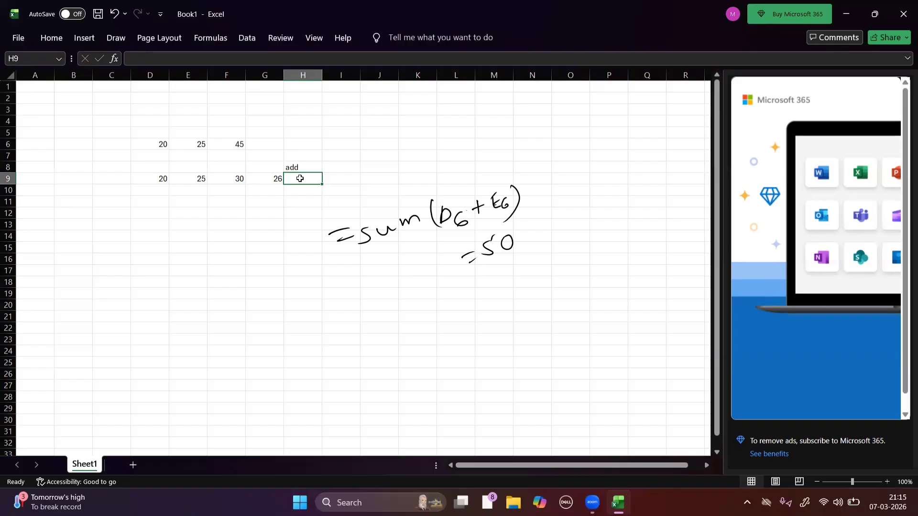
type("=sum")
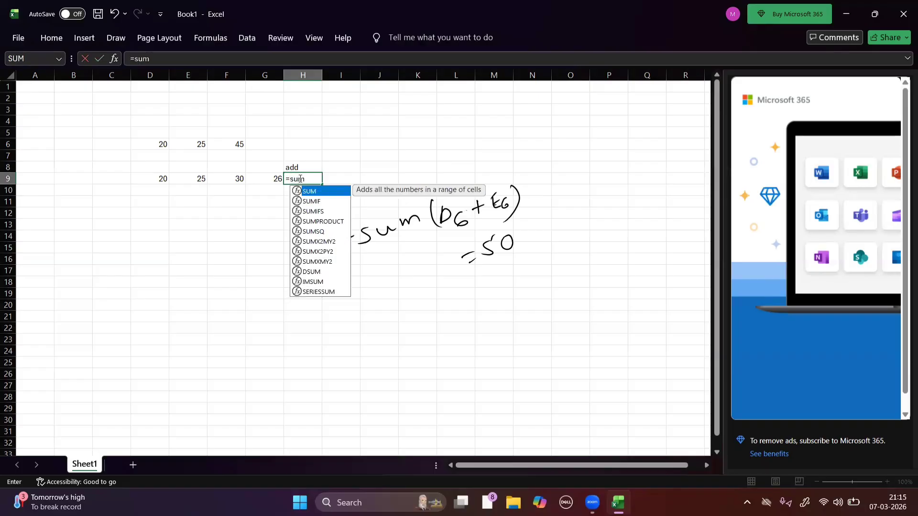
type("(")
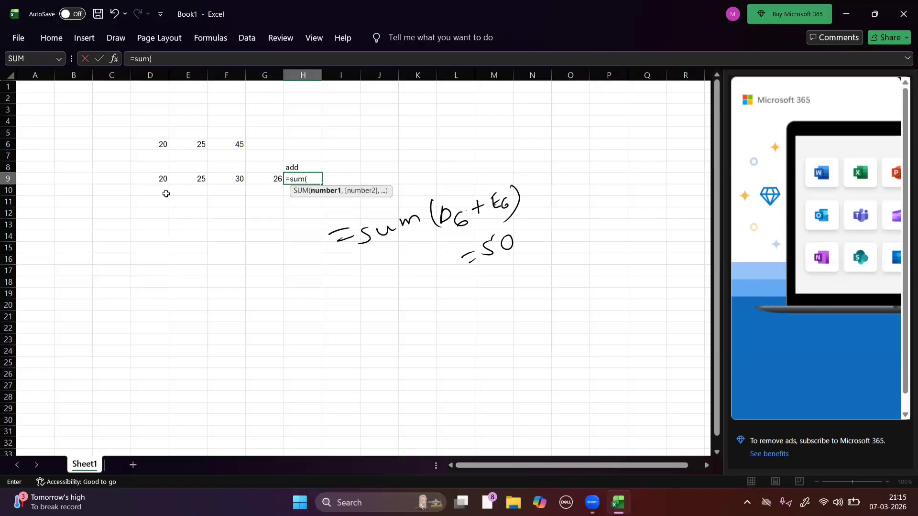
left_click(160, 178)
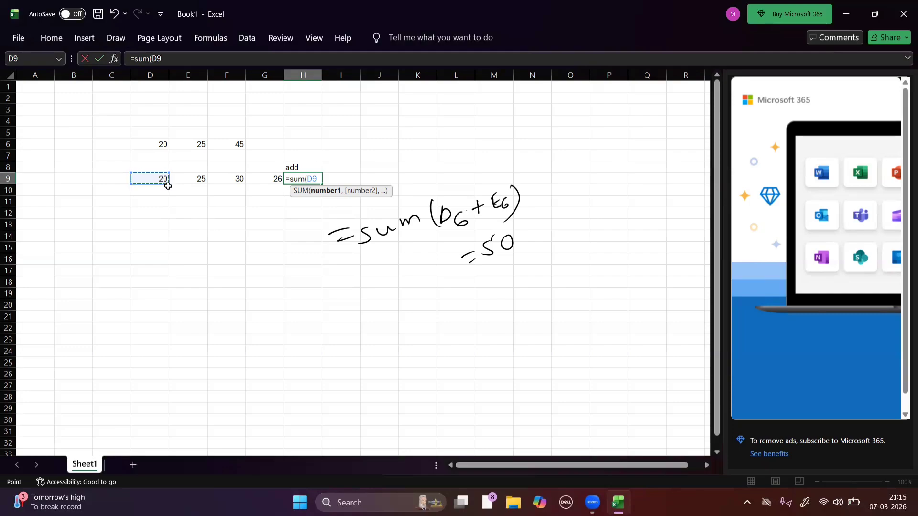
left_click_drag(235, 190, 279, 190)
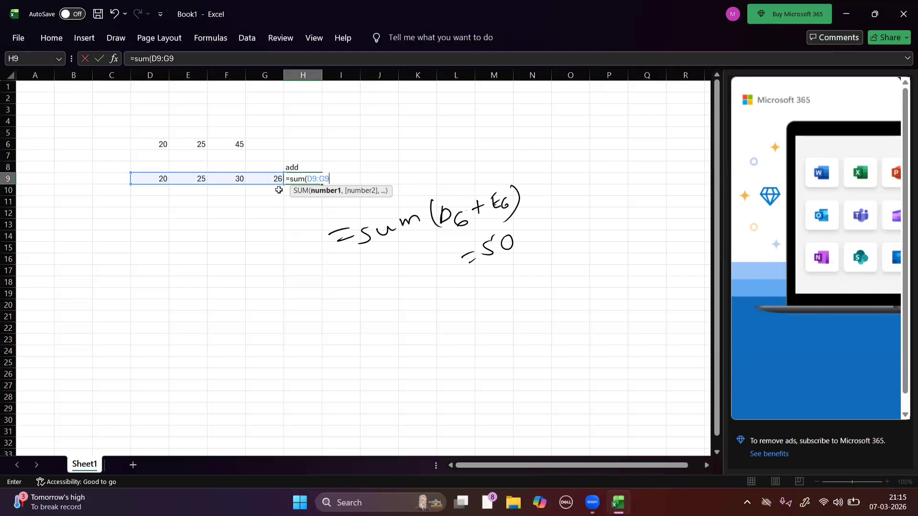
key("Return")
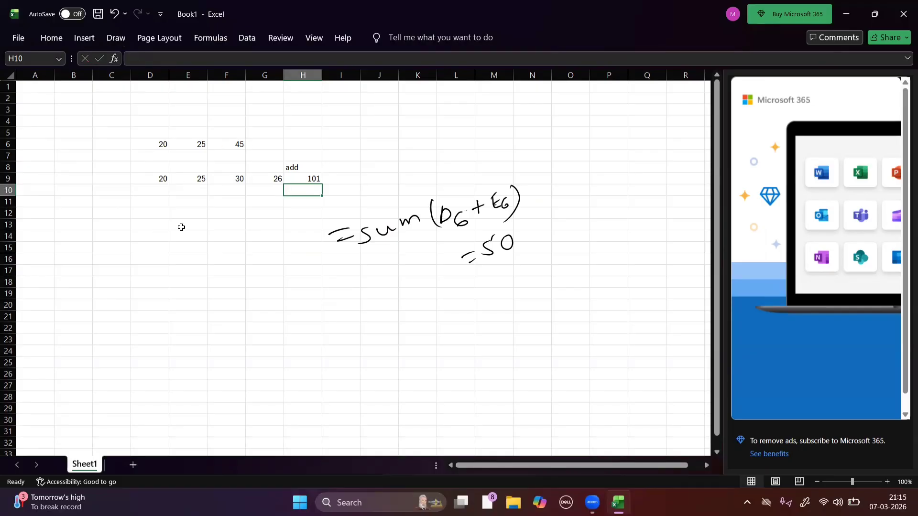
Enter the label "sub" in C13
left_click(103, 226)
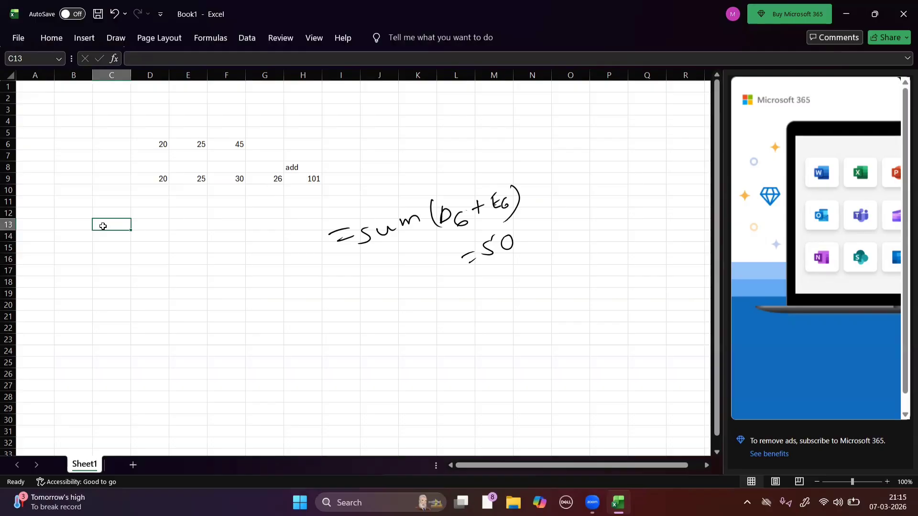
scroll(103, 226, "up", 8, "ctrl")
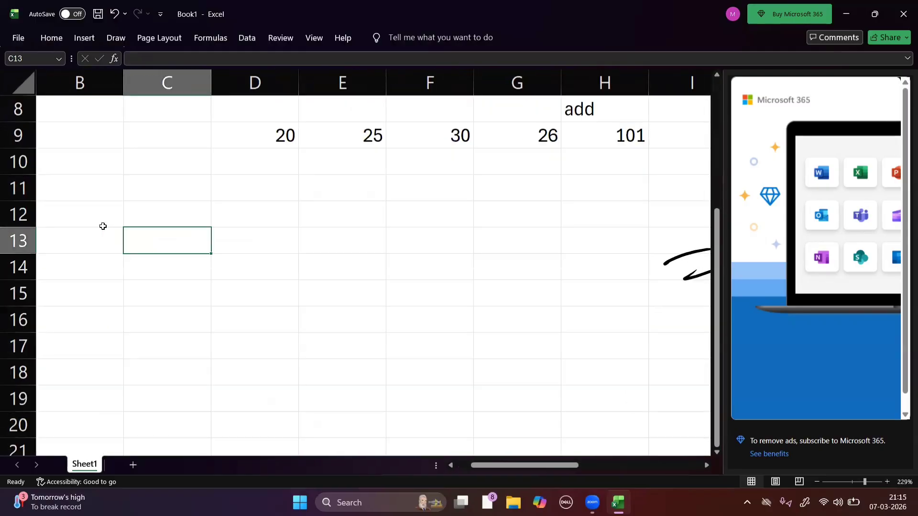
type("S")
key("BackSpace")
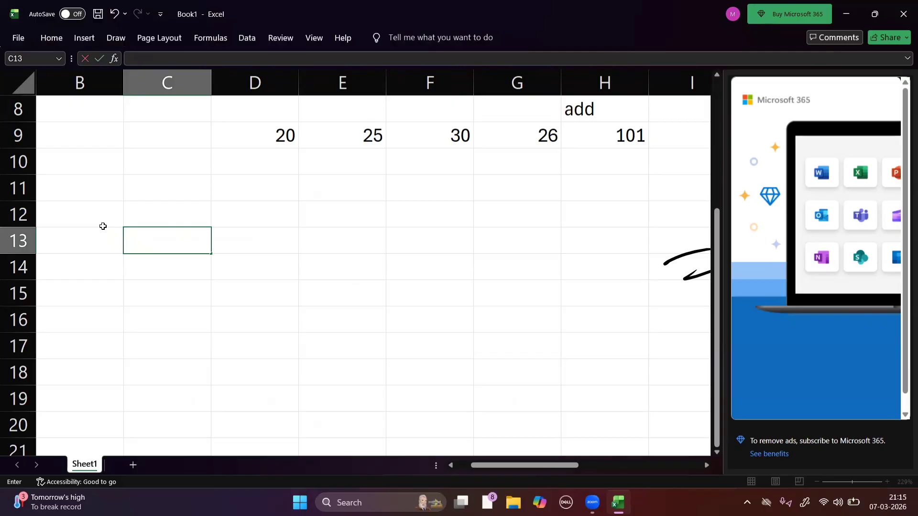
type("sub")
left_click(145, 287)
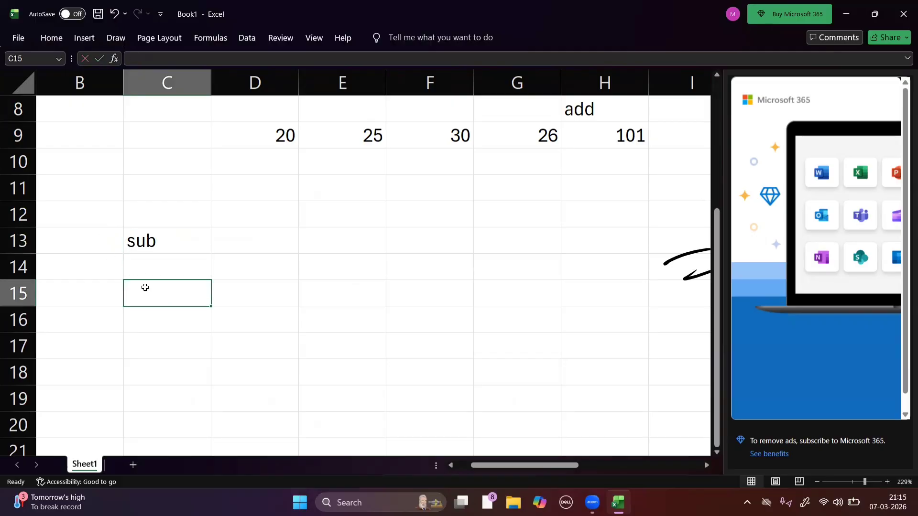
Enter 2000 in C15 and 1000 in D15 as the subtraction values
type("2000")
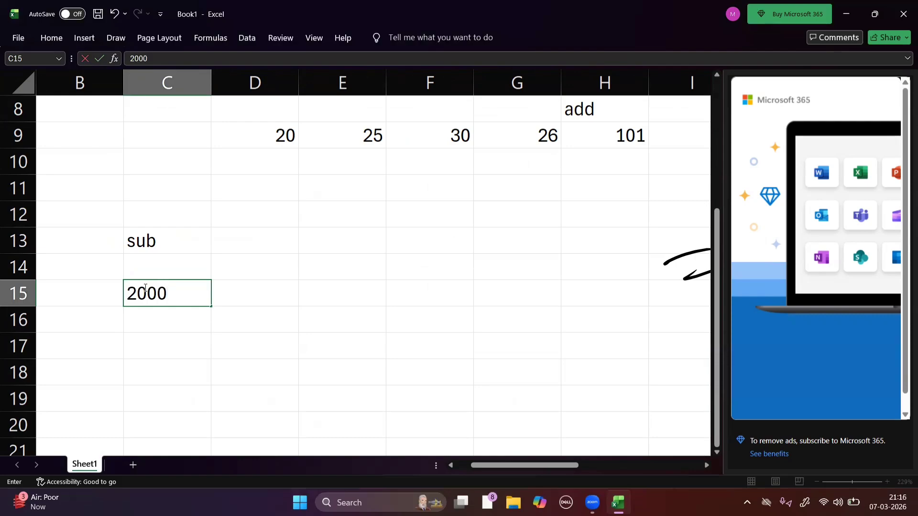
left_click(243, 288)
type("1000")
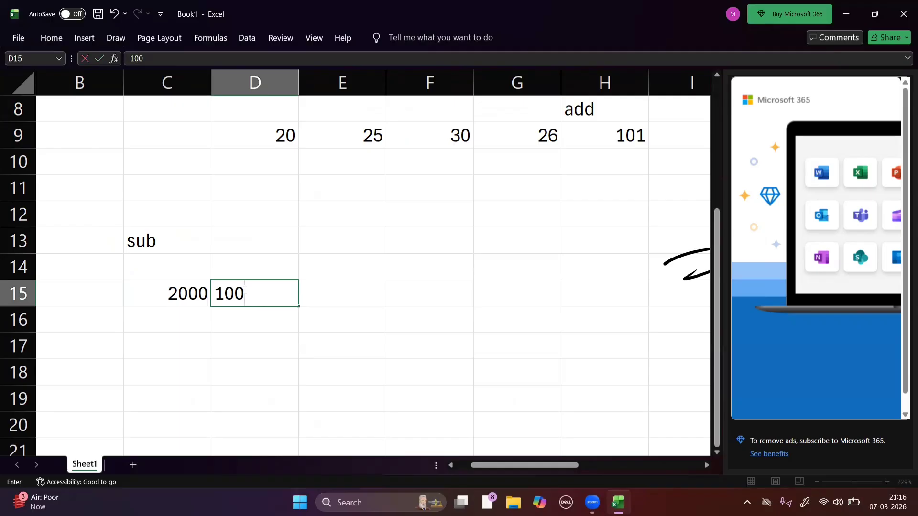
left_click(325, 296)
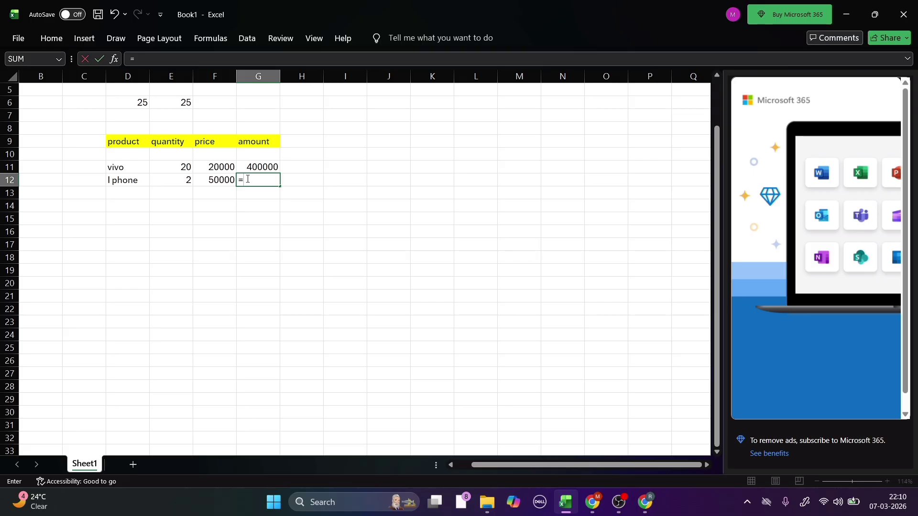
Calculate the I phone amount in G12 by multiplying its quantity E12 by its price F12
type("(")
left_click(171, 181)
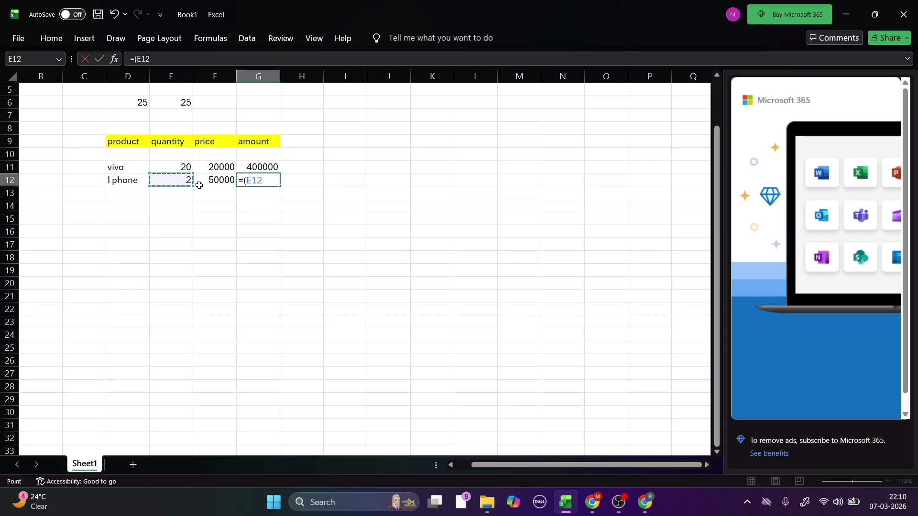
type("*")
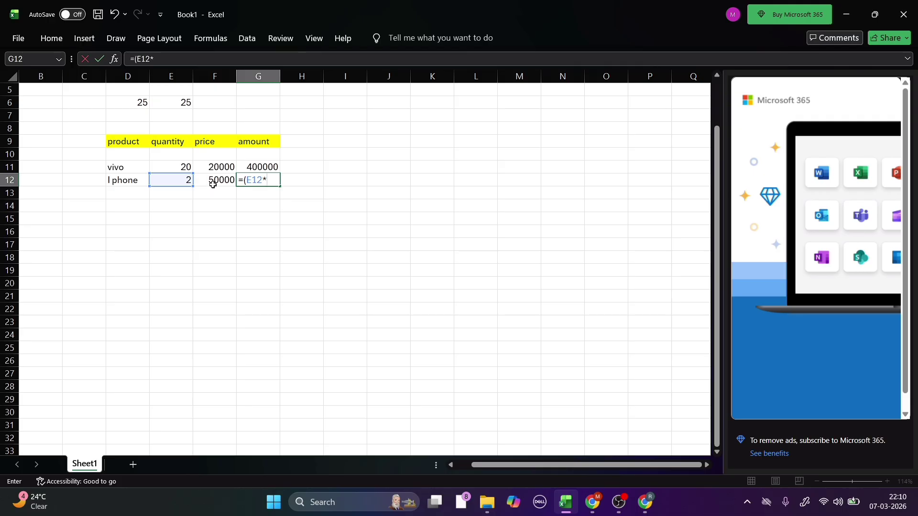
left_click(214, 184)
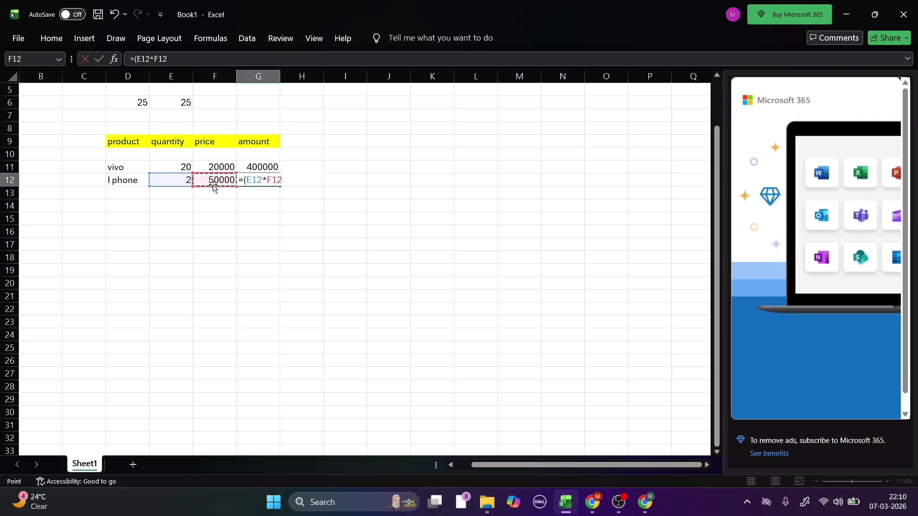
key("Return")
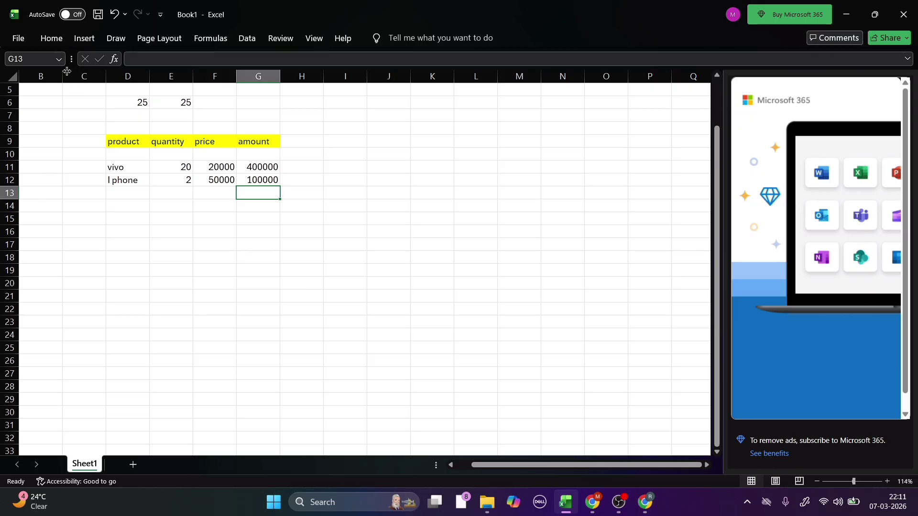
Fill the product rows D11:G12 with the standard red colour
left_click(55, 44)
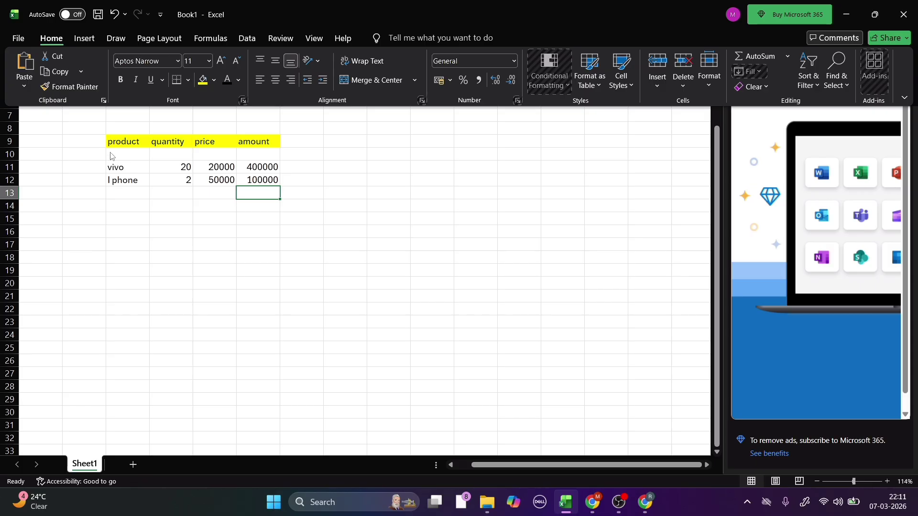
key("ctrl+F1")
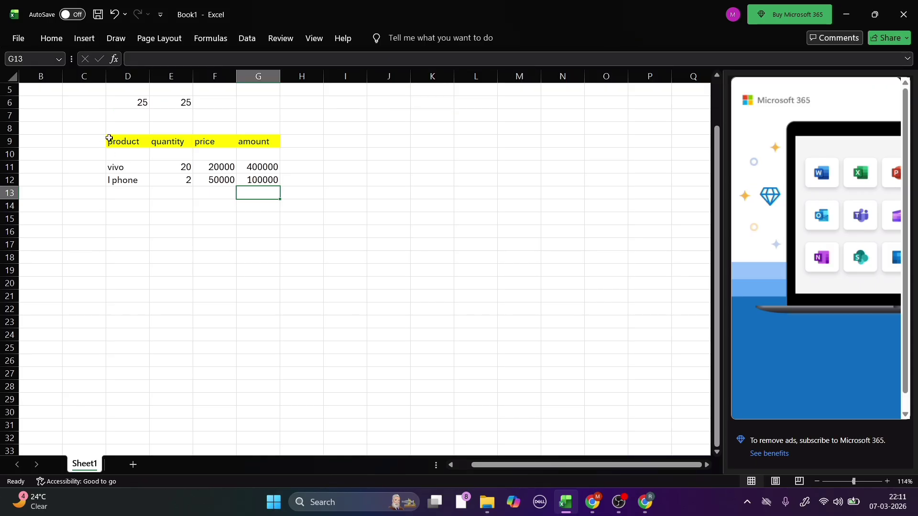
left_click(116, 168)
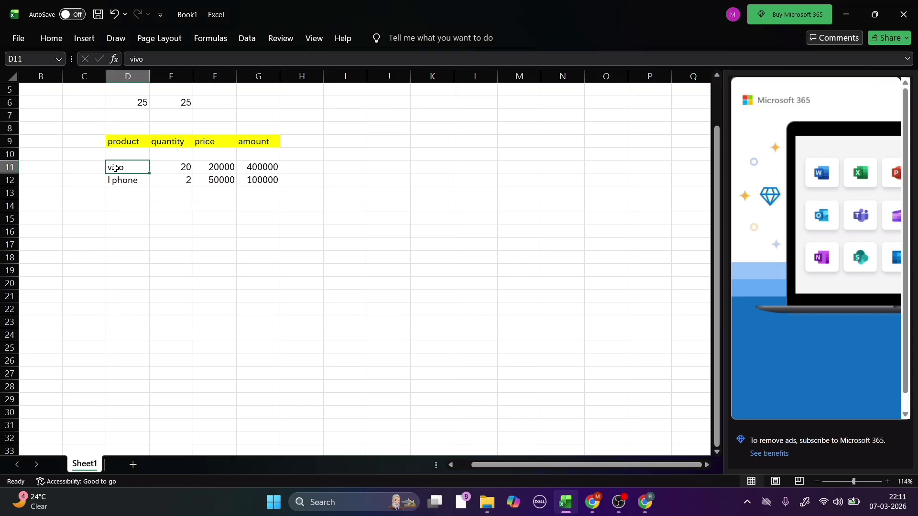
key("shift+Right")
key("shift+Right")
key("shift+Right")
key("shift+Down")
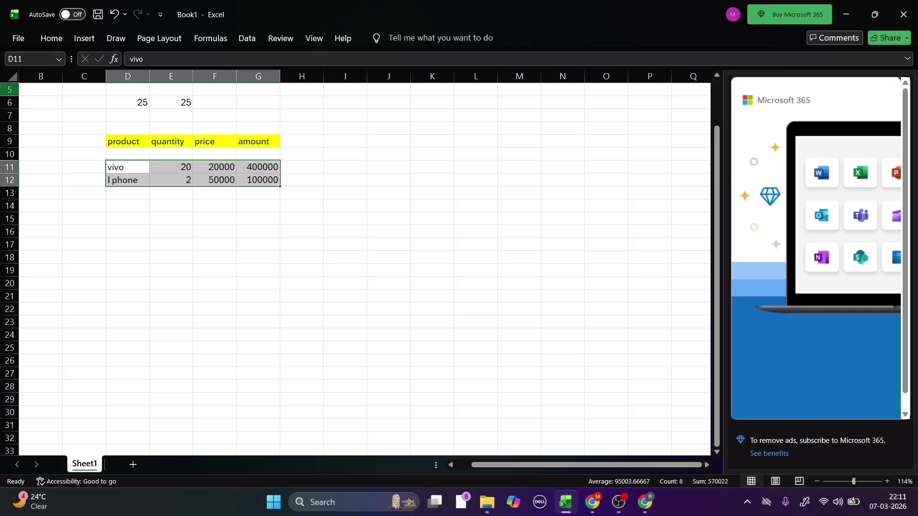
left_click(44, 45)
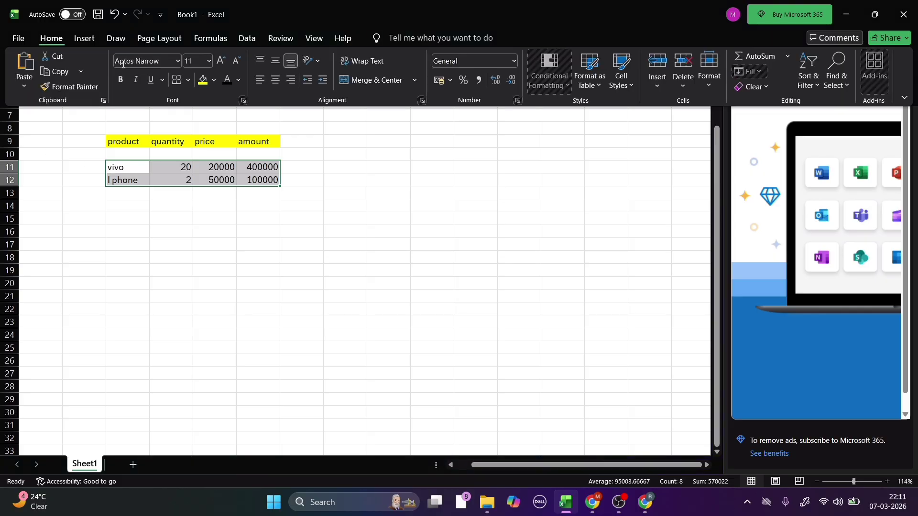
left_click(213, 81)
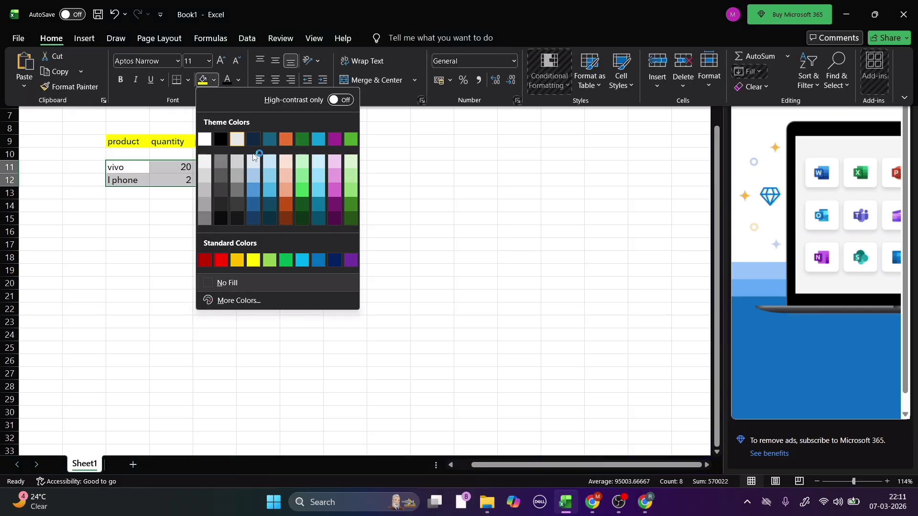
left_click(225, 264)
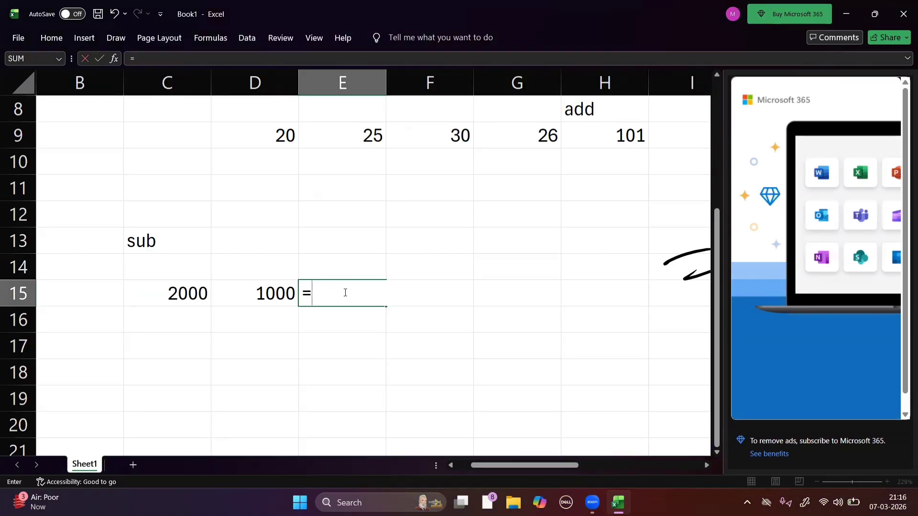
Subtract D15 from C15 in E15 with the formula =(C15-D15)
type("(")
left_click(187, 290)
type("-")
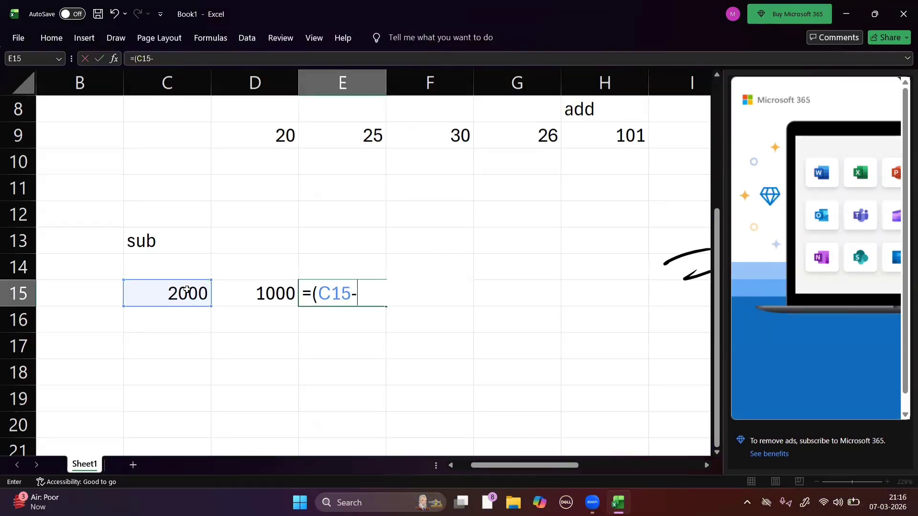
left_click(273, 291)
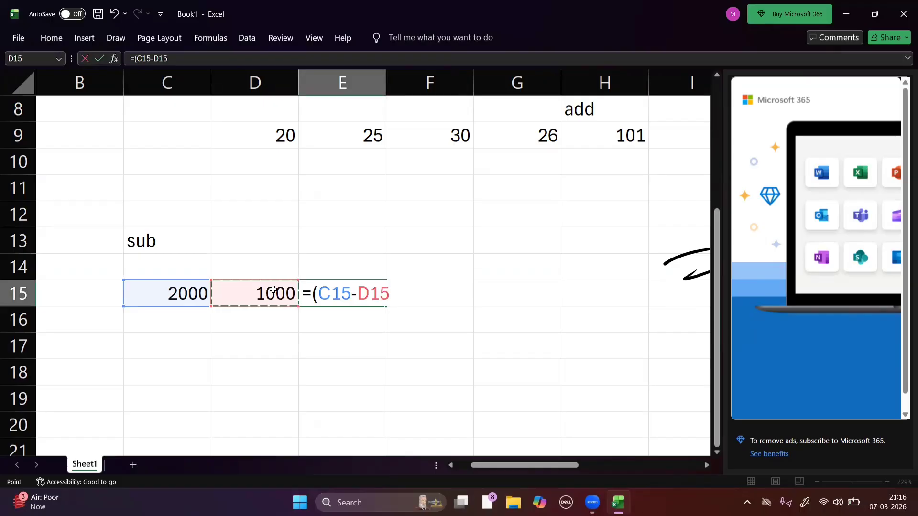
type(")")
key("Return")
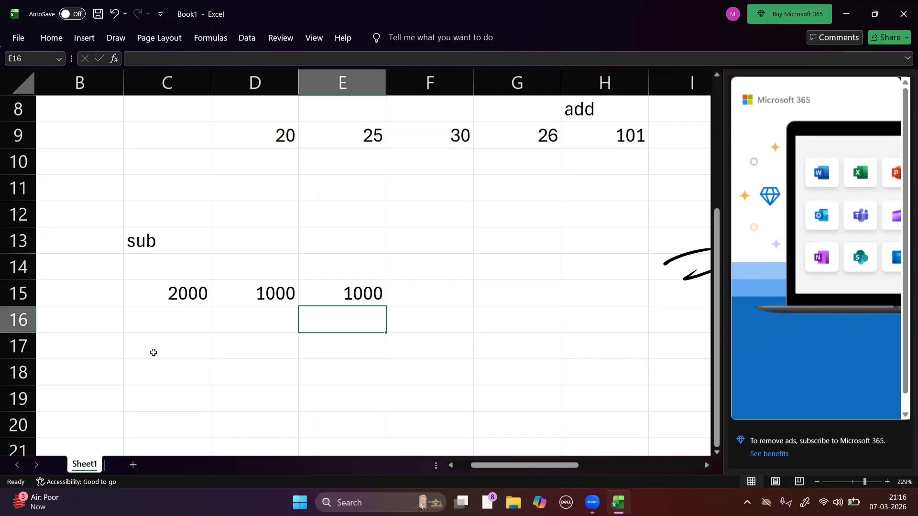
Change the font colour of the "sub" label in C13 to standard red
left_click(61, 41)
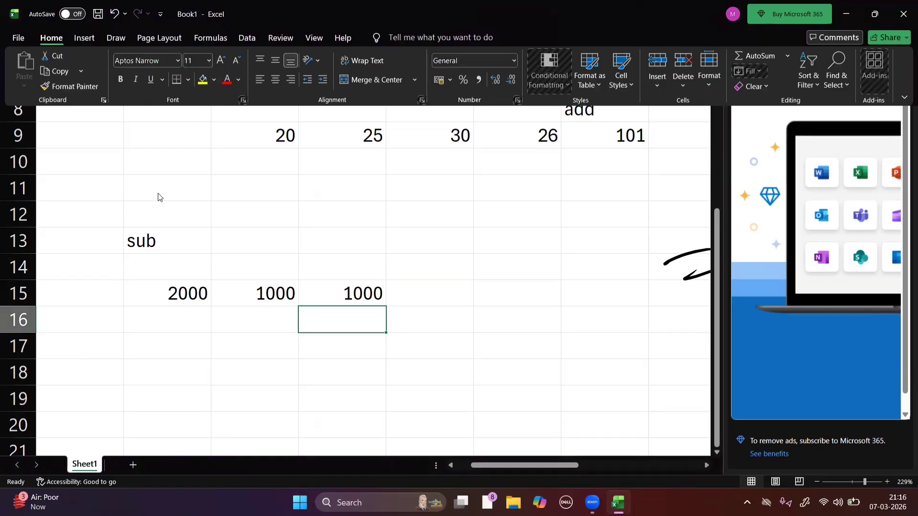
left_click(136, 241)
double_click(136, 241)
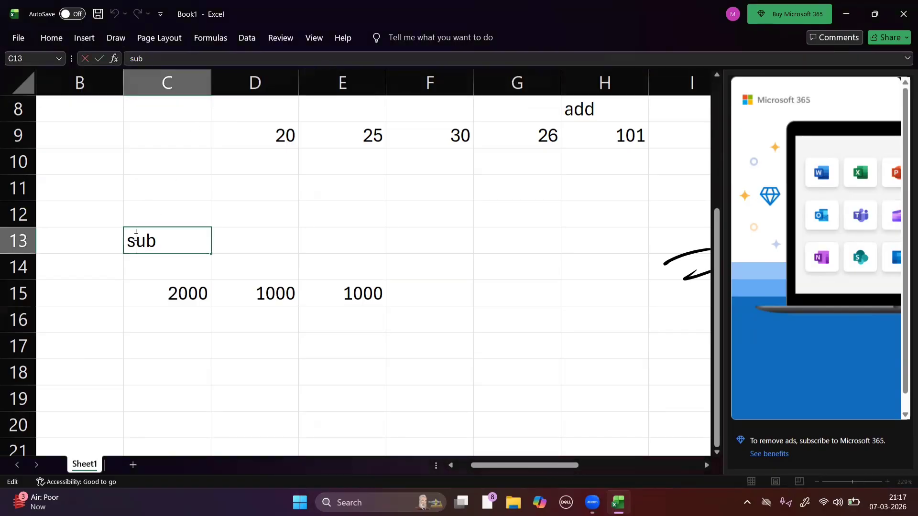
left_click_drag(161, 240, 93, 240)
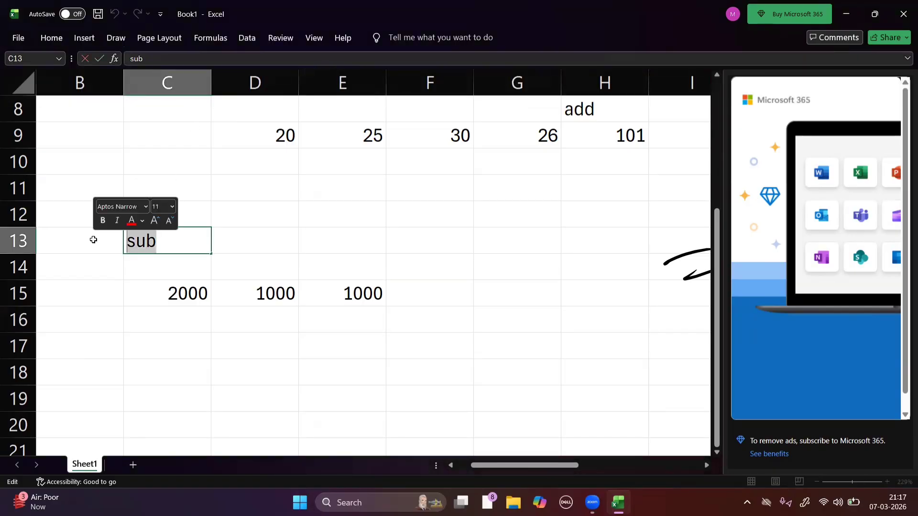
left_click(51, 39)
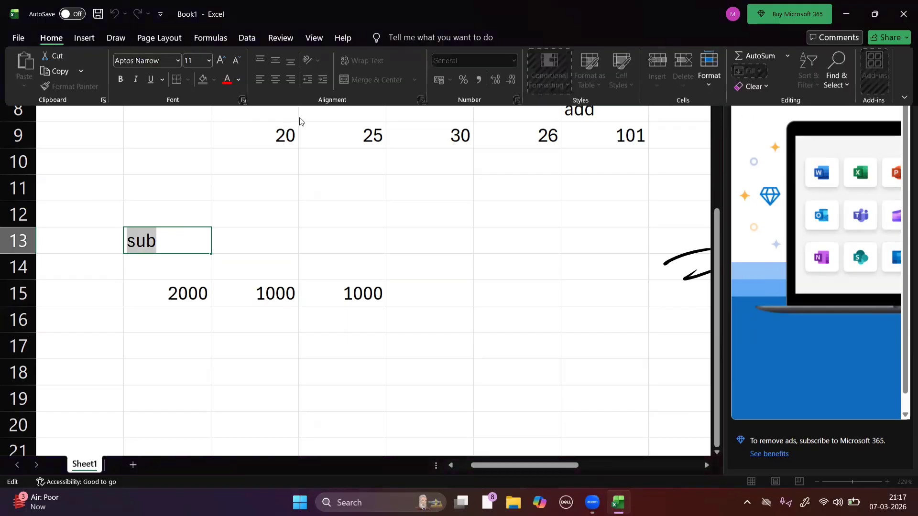
left_click(238, 80)
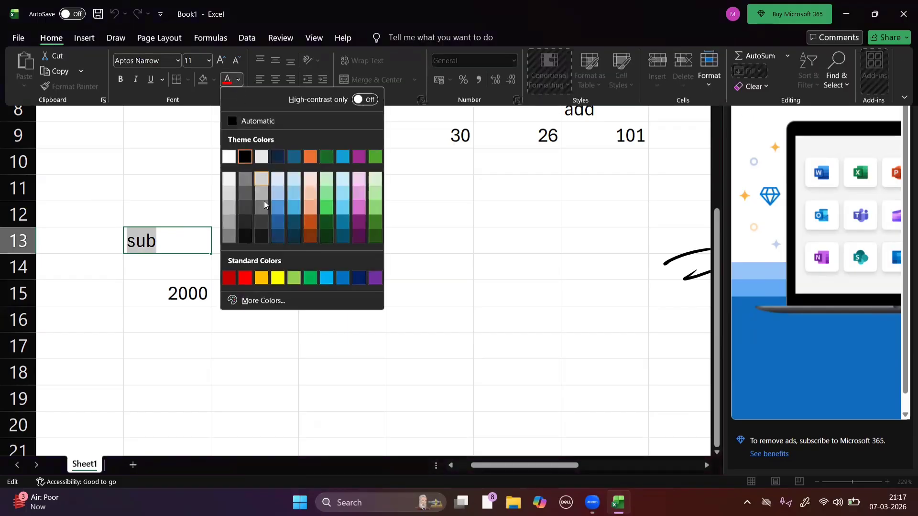
left_click(242, 280)
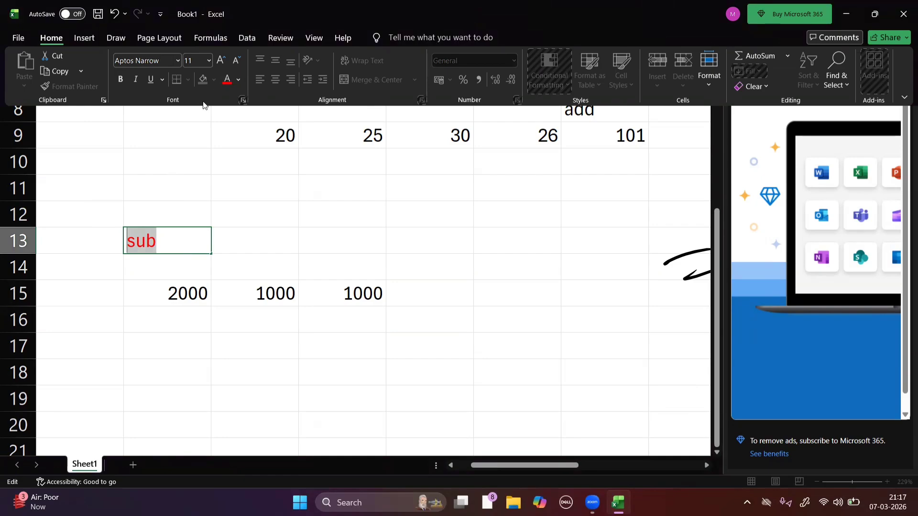
Set the font colour of the "sub" label in C13 back to black
left_click(142, 231)
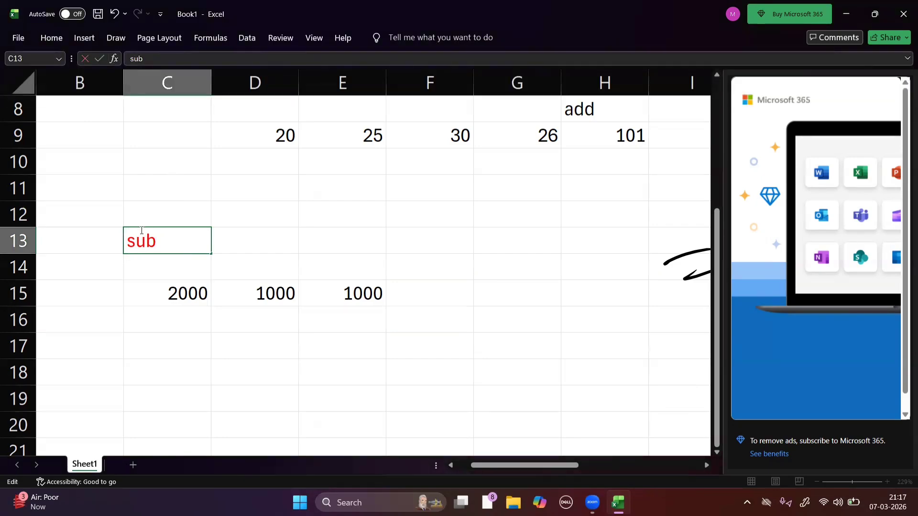
left_click(45, 39)
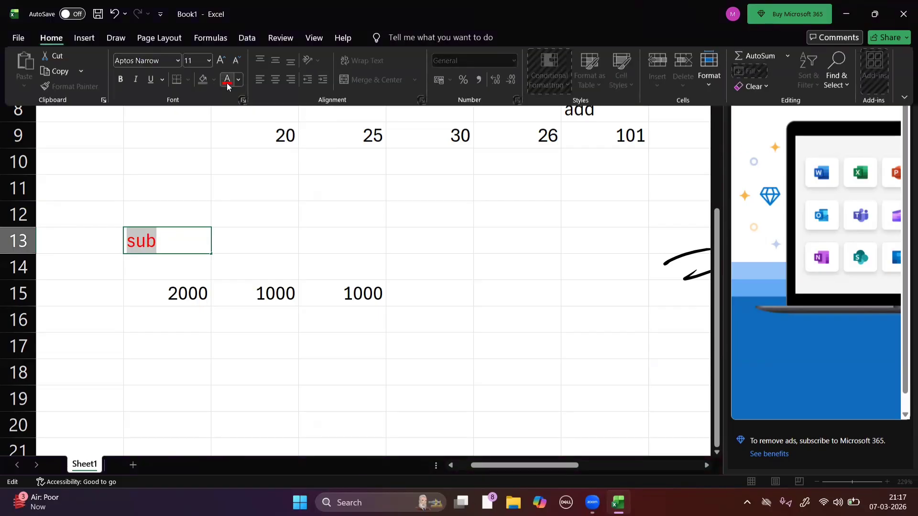
left_click(238, 79)
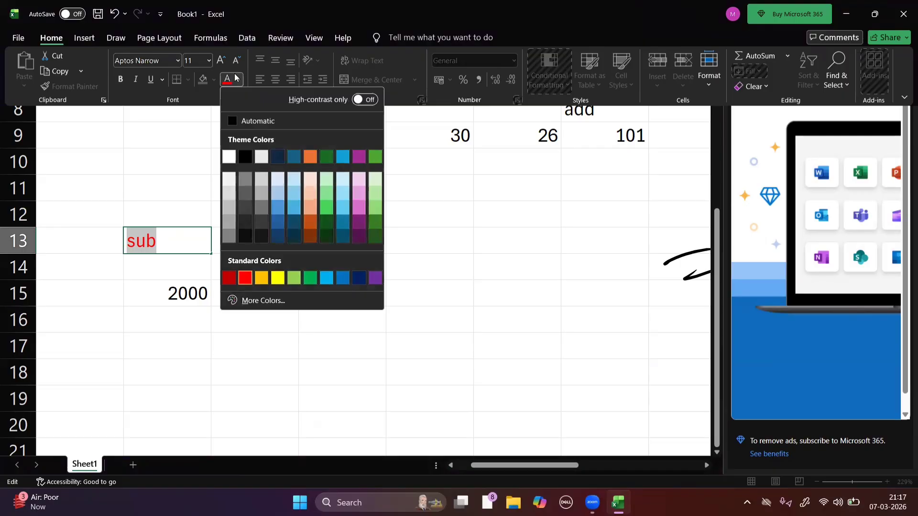
left_click(244, 162)
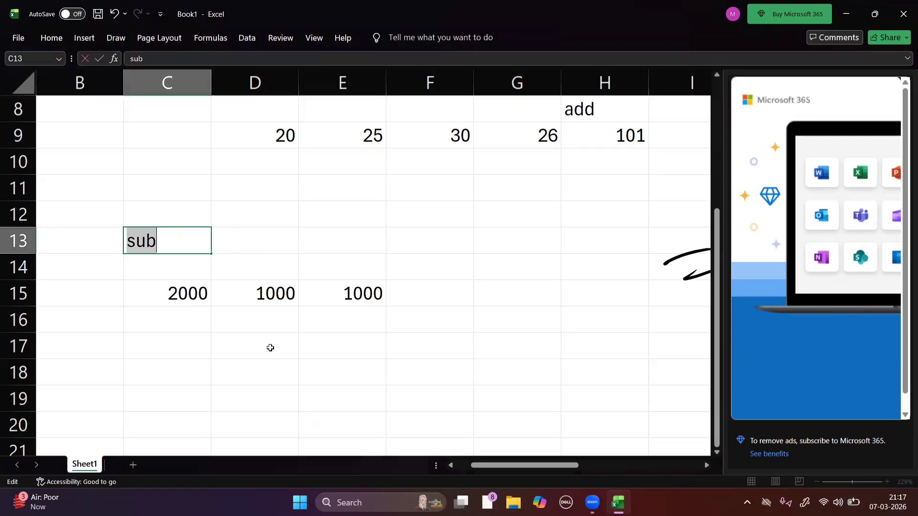
Label C17 "mul" and enter 25 in C18 and 6 in D18
left_click(142, 345)
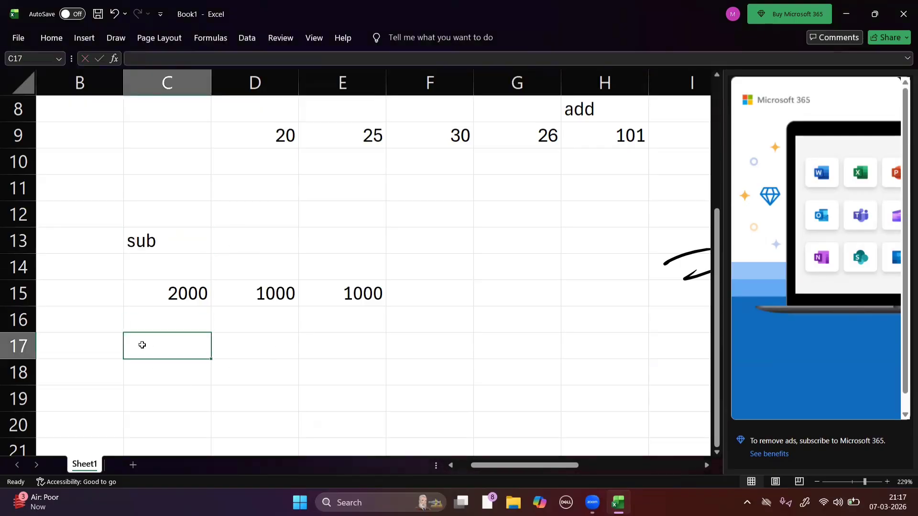
type("mul")
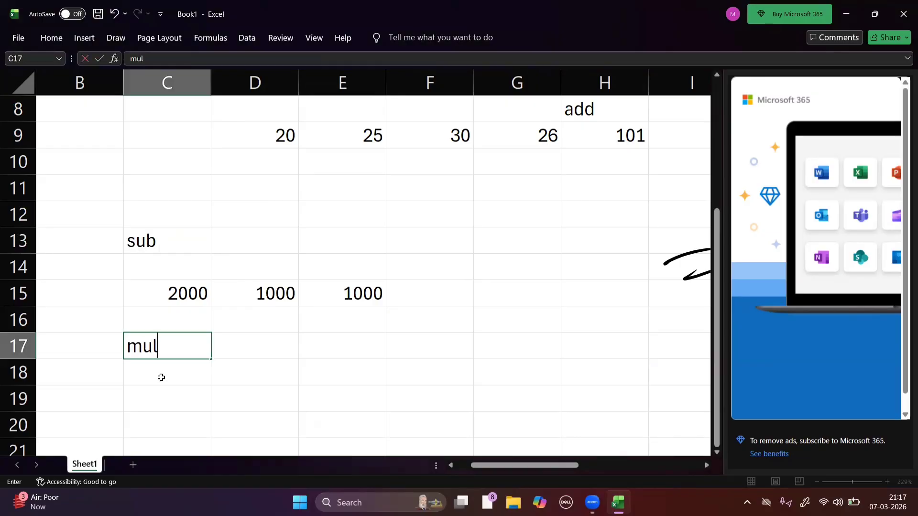
left_click(237, 355)
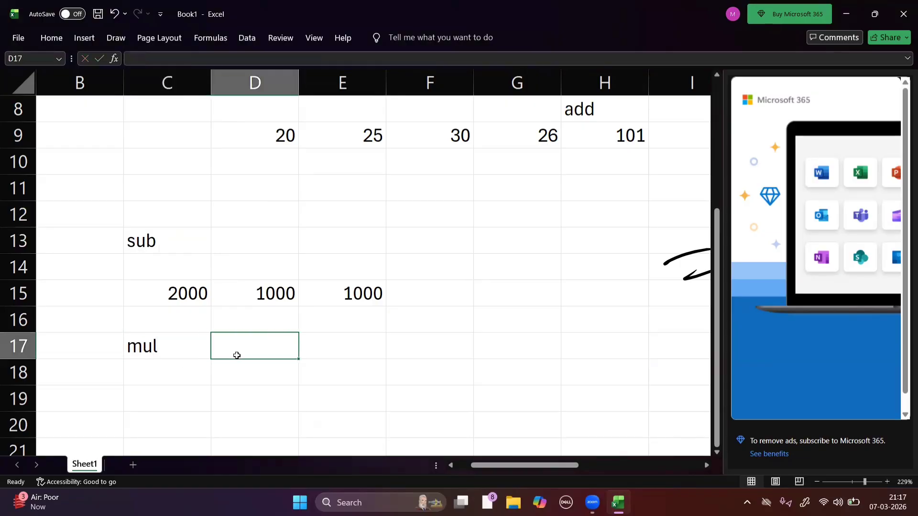
left_click(163, 372)
type("25")
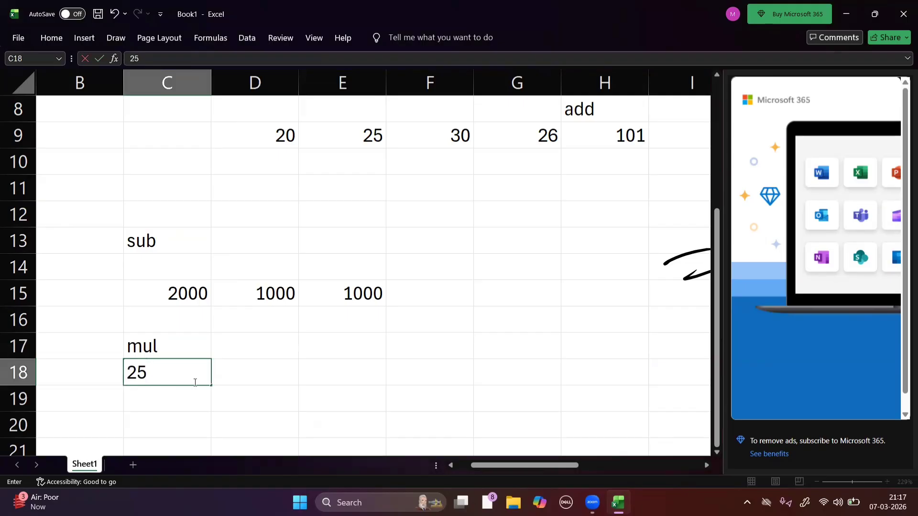
left_click(234, 376)
type("6")
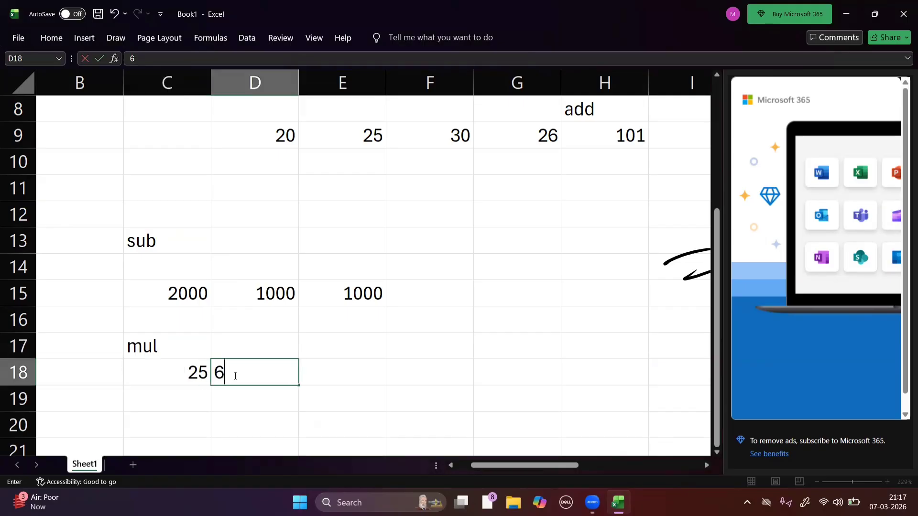
Multiply C18 by D18 in E18 with the formula =(C18*D18)
left_click(334, 380)
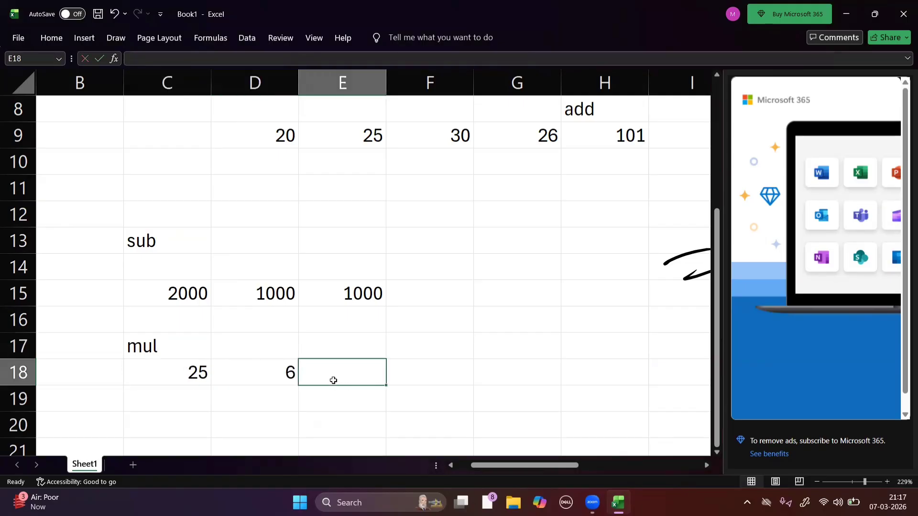
type("=")
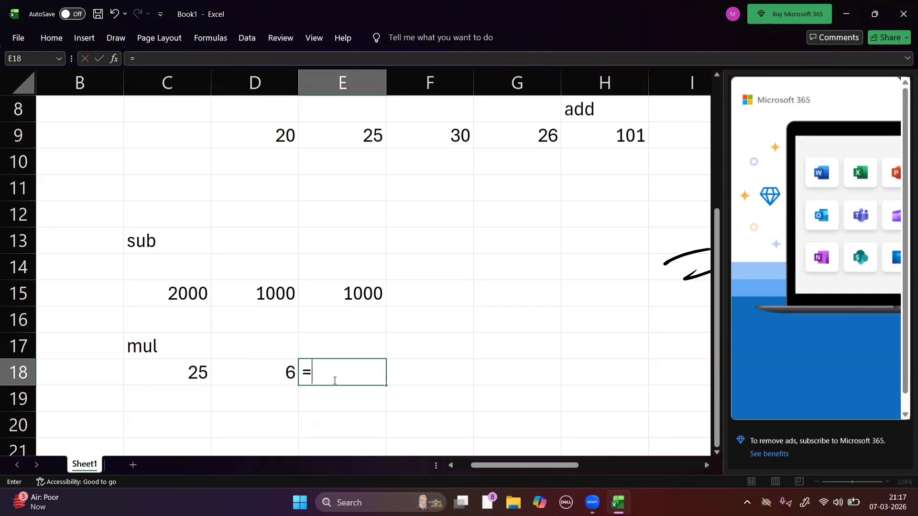
type("(")
left_click(175, 368)
type("*")
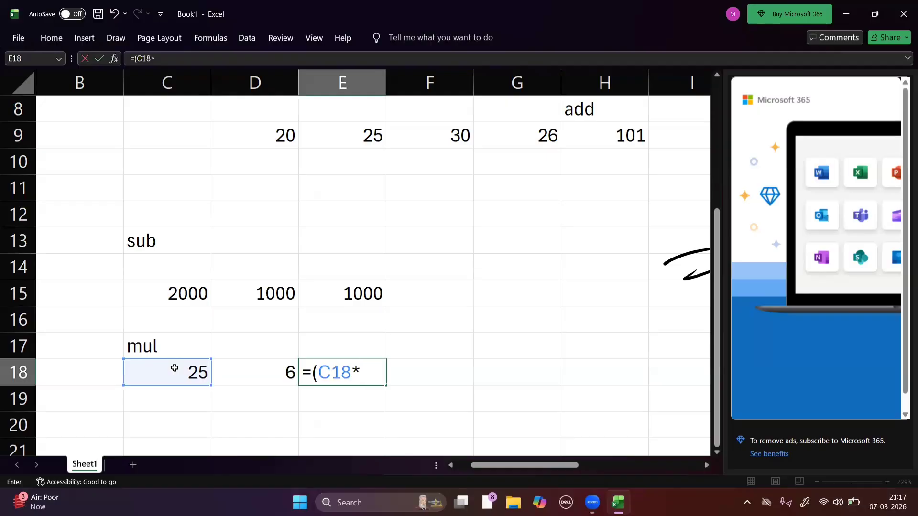
left_click(272, 373)
type(")")
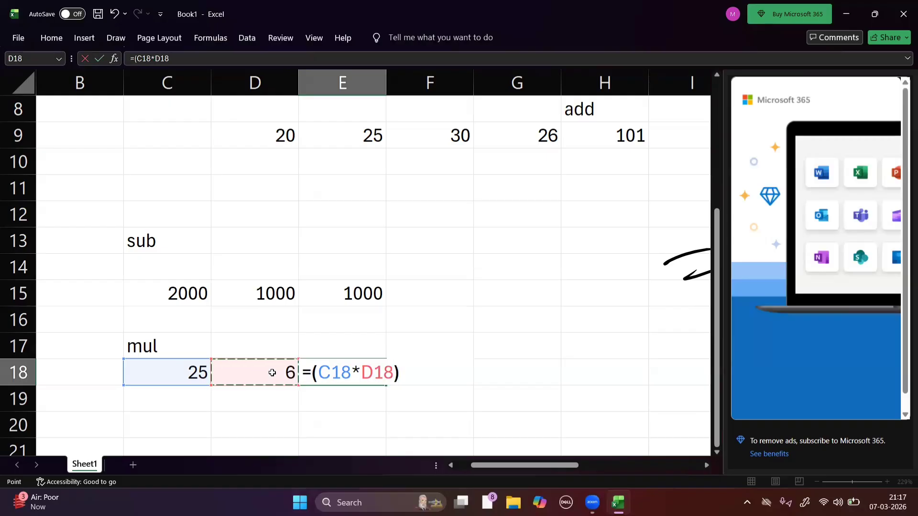
key("Return")
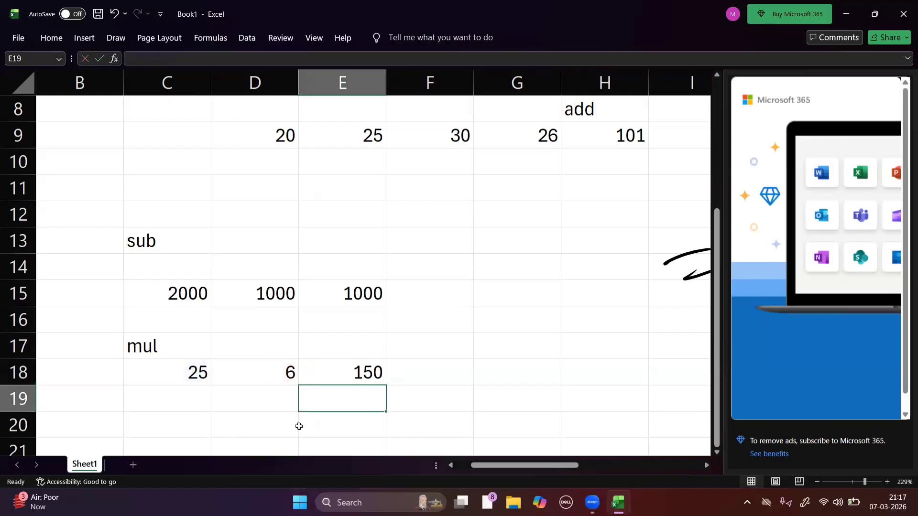
Handwrite the notes "(sum=)" and "=sum(cell address)" over the empty cells beside the data as the addition syntax
scroll(248, 395, "down", 3)
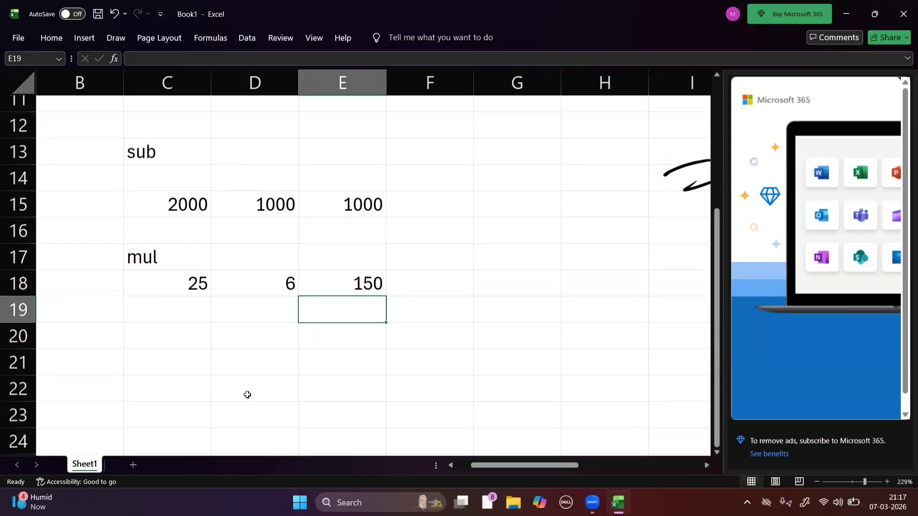
scroll(247, 395, "up", 1)
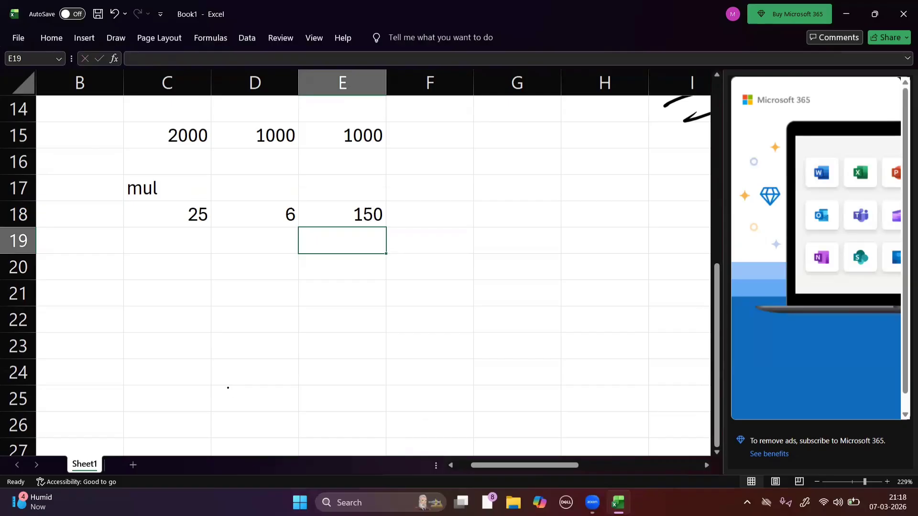
mouse_move(451, 125)
left_mouse_down()
mouse_move(438, 140)
mouse_move(466, 137)
left_mouse_up()
mouse_move(470, 136)
left_mouse_down()
mouse_move(476, 127)
mouse_move(486, 134)
left_mouse_up()
left_click_drag(514, 127, 494, 153)
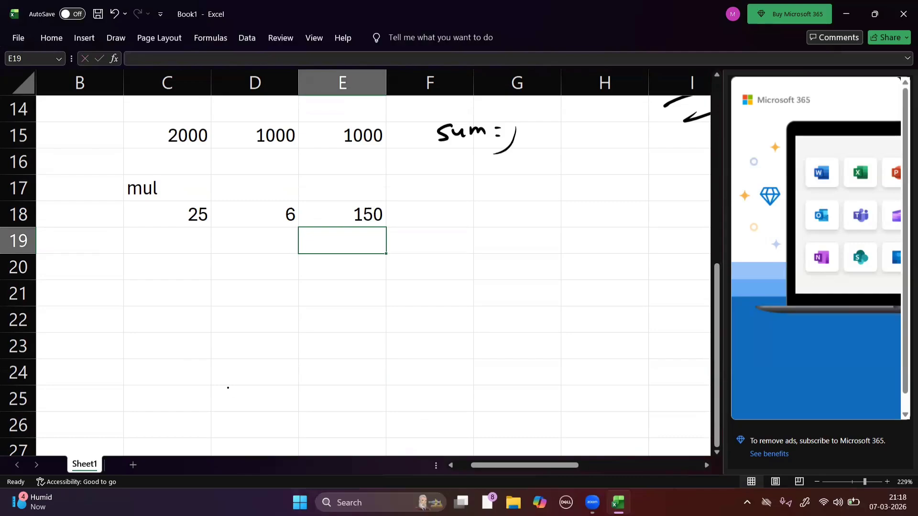
left_click_drag(432, 119, 425, 146)
mouse_move(429, 180)
left_mouse_down()
mouse_move(442, 178)
mouse_move(441, 187)
left_mouse_up()
mouse_move(459, 177)
left_mouse_down()
mouse_move(448, 190)
mouse_move(512, 193)
left_mouse_up()
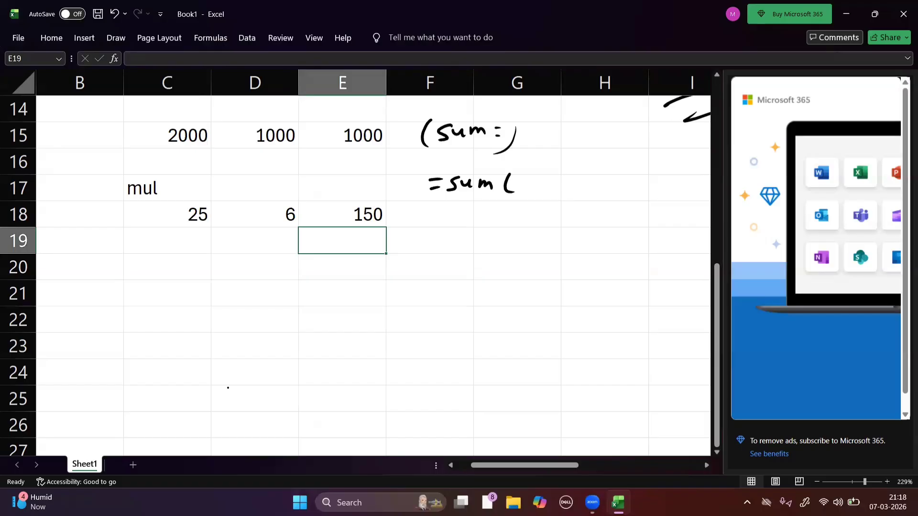
left_click_drag(530, 177, 520, 188)
left_click_drag(532, 182, 569, 185)
mouse_move(592, 172)
left_mouse_down()
mouse_move(606, 180)
mouse_move(664, 165)
mouse_move(667, 177)
left_mouse_up()
left_click_drag(674, 154, 662, 184)
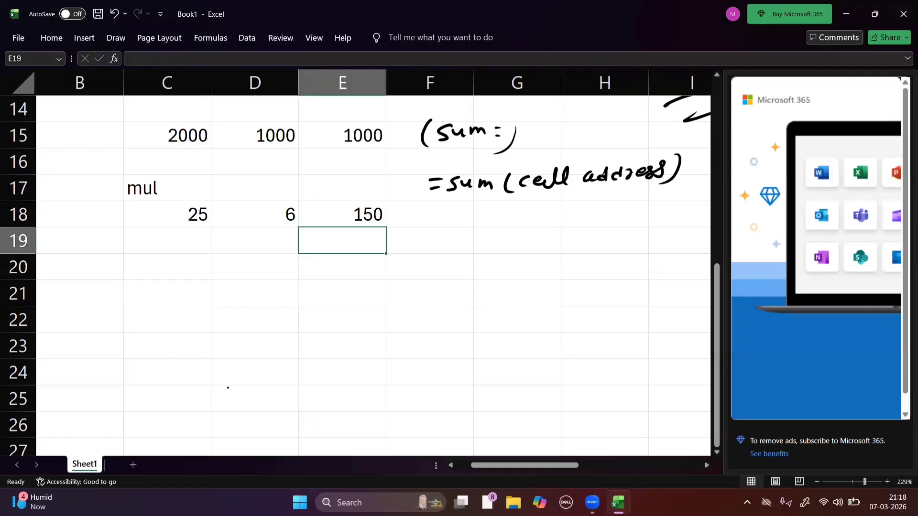
Handwrite the addition example "=sum(C18+D18)" under the syntax note, with an equals sign below it
mouse_move(429, 228)
left_mouse_down()
mouse_move(444, 227)
mouse_move(444, 218)
mouse_move(450, 232)
mouse_move(511, 230)
left_mouse_up()
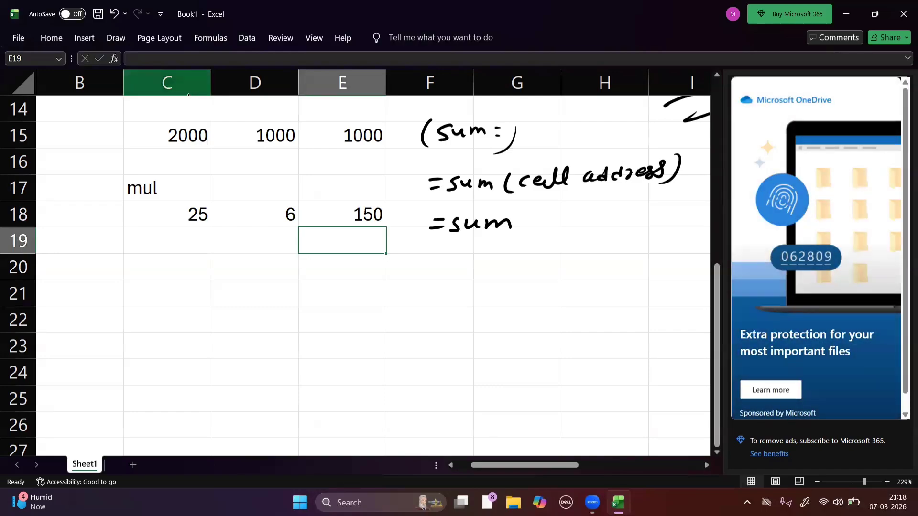
mouse_move(528, 202)
left_mouse_down()
mouse_move(526, 239)
mouse_move(567, 218)
mouse_move(596, 222)
left_mouse_up()
left_click_drag(588, 215, 587, 230)
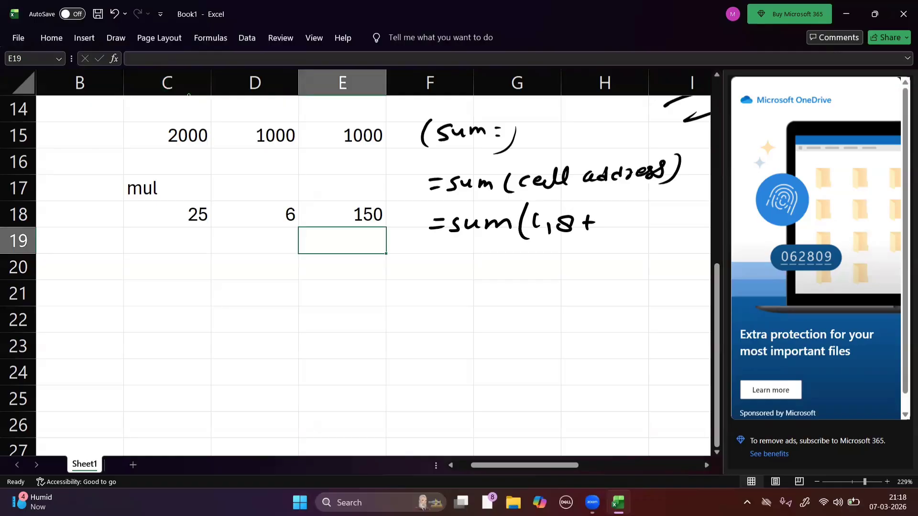
mouse_move(606, 207)
left_mouse_down()
mouse_move(604, 229)
mouse_move(623, 232)
left_mouse_up()
mouse_move(647, 213)
left_mouse_down()
mouse_move(634, 229)
mouse_move(642, 225)
left_mouse_up()
left_click_drag(651, 206, 652, 236)
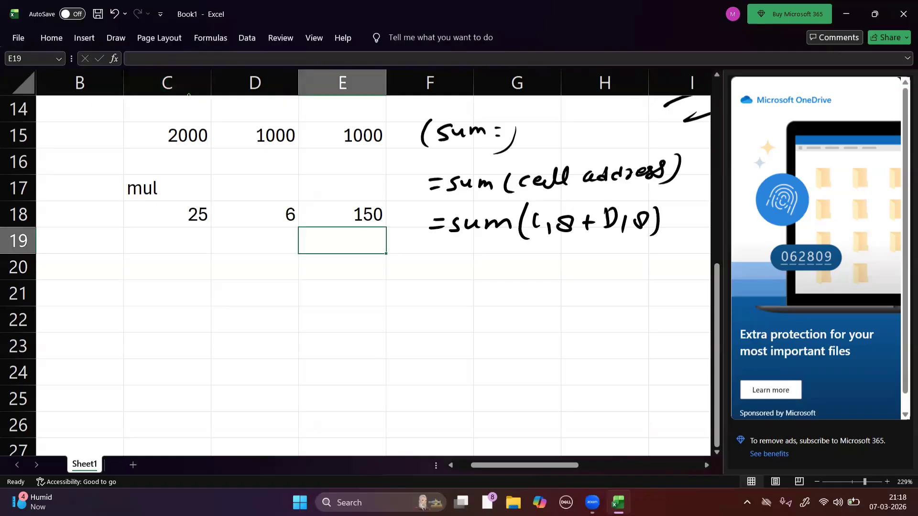
left_click_drag(510, 251, 523, 248)
left_click_drag(511, 258, 523, 257)
Handwrite the heading "sub" and the subtraction syntax "=(cell add1 - cell2)" below the addition notes
left_click_drag(434, 284, 420, 298)
left_click_drag(442, 284, 468, 297)
mouse_move(437, 325)
left_mouse_down()
mouse_move(450, 333)
mouse_move(464, 319)
mouse_move(477, 340)
left_mouse_up()
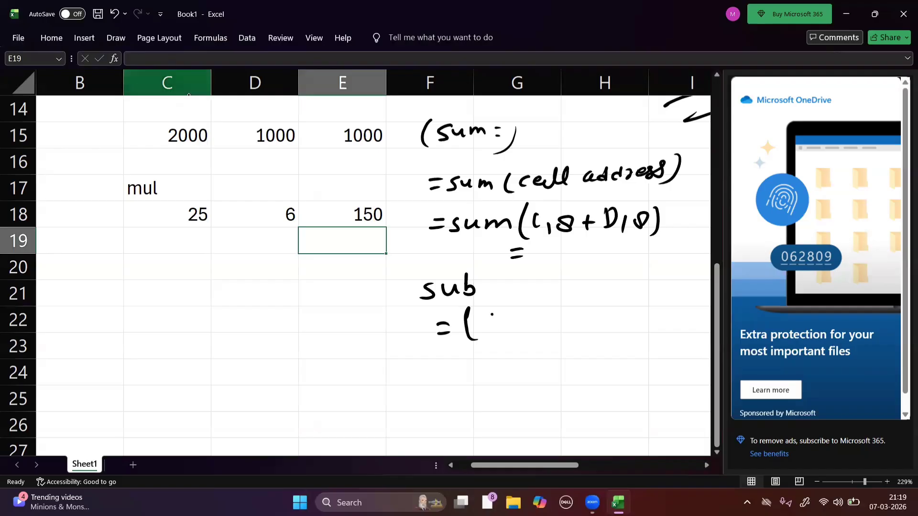
mouse_move(493, 315)
left_mouse_down()
mouse_move(493, 325)
mouse_move(521, 309)
mouse_move(532, 323)
mouse_move(580, 312)
mouse_move(592, 319)
mouse_move(624, 306)
mouse_move(640, 313)
mouse_move(662, 297)
mouse_move(688, 312)
left_mouse_up()
left_click_drag(699, 288, 687, 319)
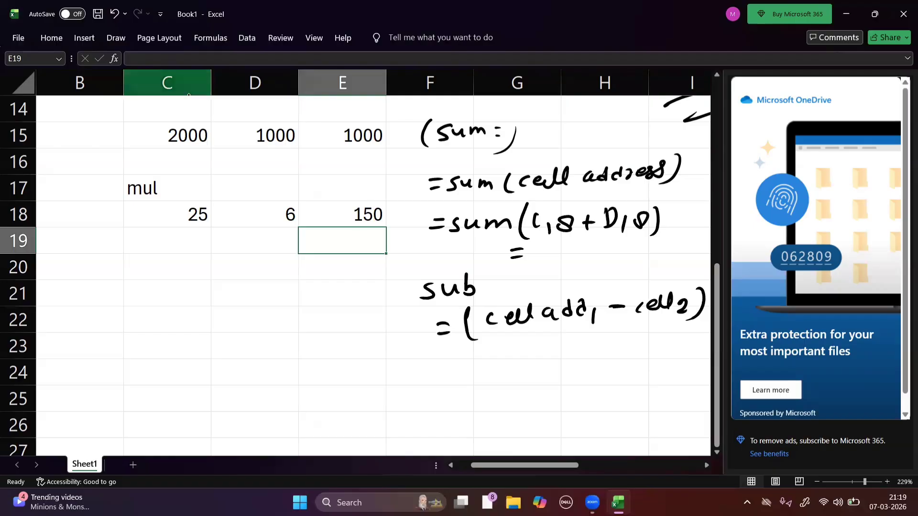
Handwrite the subtraction example "=(C18-D18)" below its syntax, with an equals sign under it
mouse_move(406, 367)
left_mouse_down()
mouse_move(422, 367)
mouse_move(419, 379)
mouse_move(436, 383)
mouse_move(447, 371)
mouse_move(468, 382)
left_mouse_up()
mouse_move(484, 371)
left_mouse_down()
mouse_move(479, 380)
mouse_move(490, 364)
mouse_move(515, 365)
mouse_move(515, 377)
mouse_move(563, 380)
left_mouse_up()
left_click_drag(449, 397, 467, 396)
left_click_drag(454, 412, 471, 411)
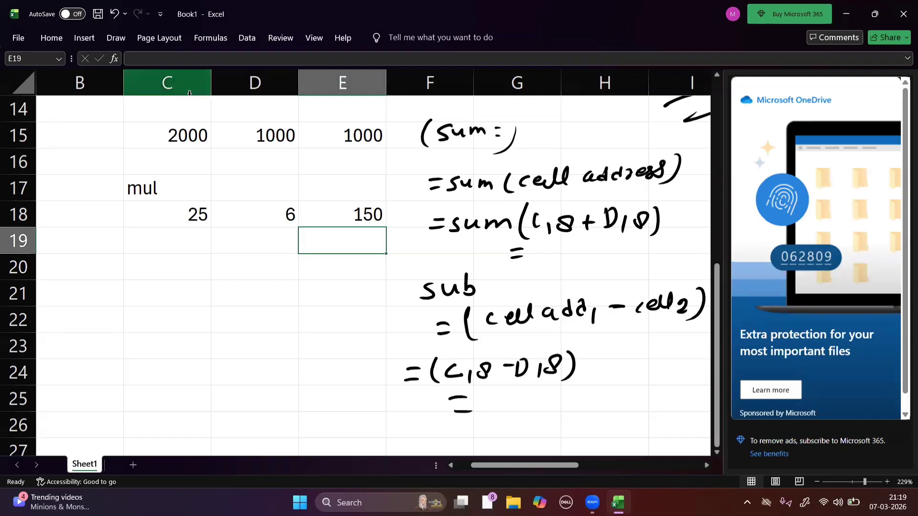
Undo the most recent changes, clearing the calculation examples below row 6
key("ctrl+z")
key("ctrl+z")
key("ctrl+z")
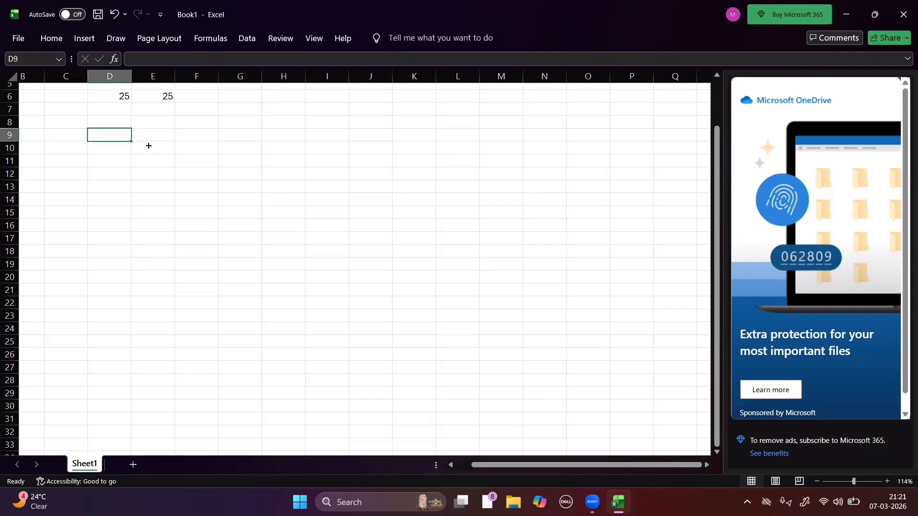
Enter the table headers "product" in D9 and "quantity" in E9
type("pro")
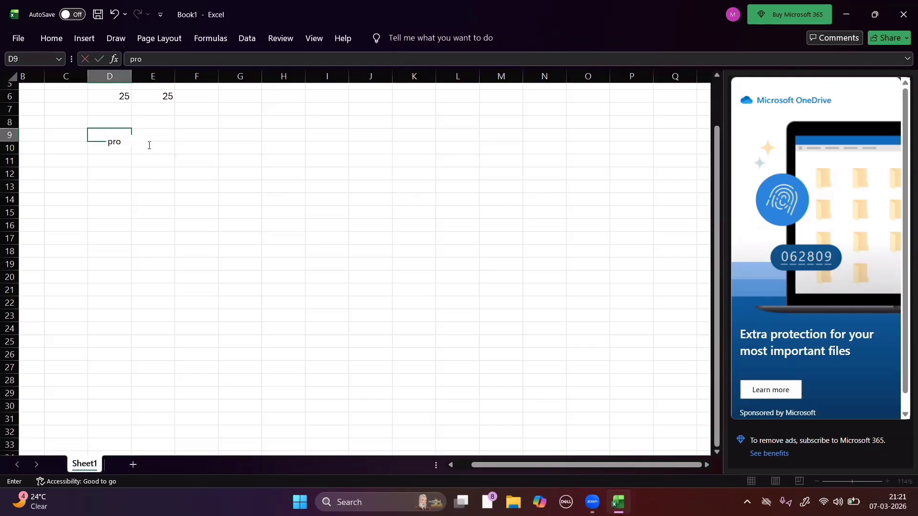
type("duct")
left_click(86, 162)
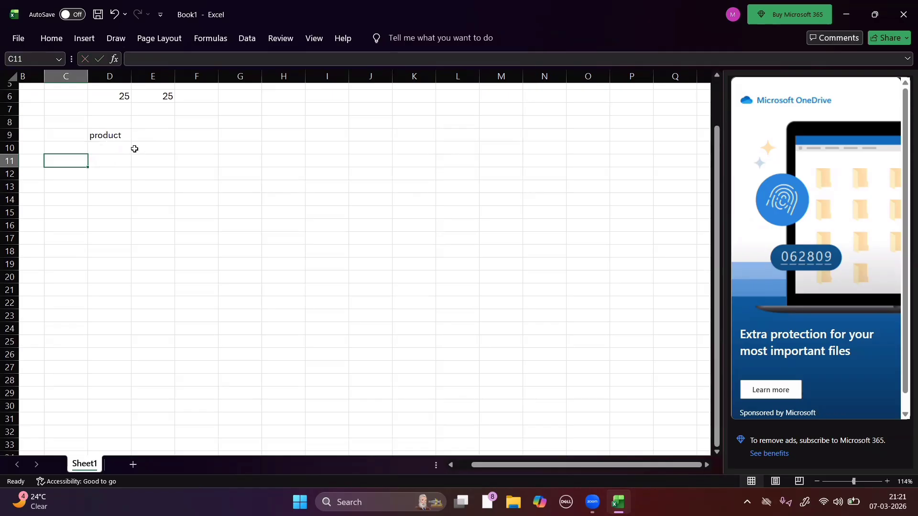
key("Up")
key("Up")
key("Right")
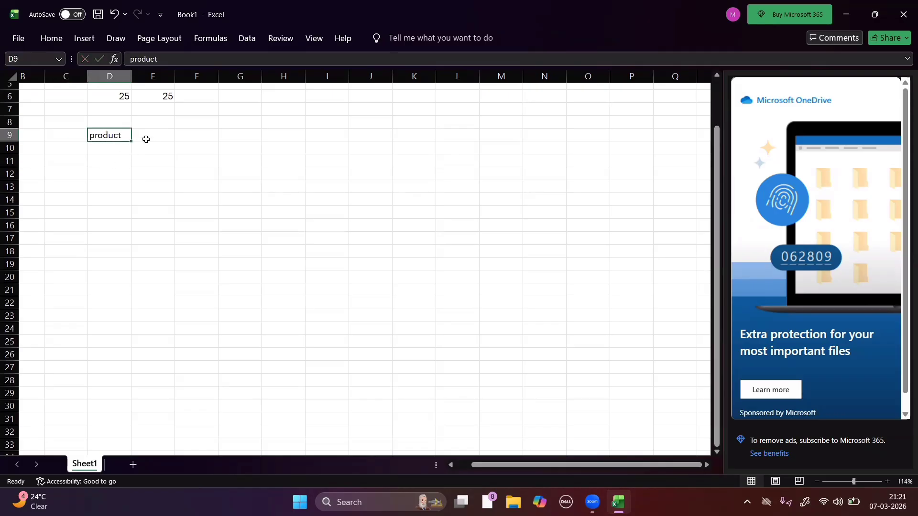
left_click(146, 139)
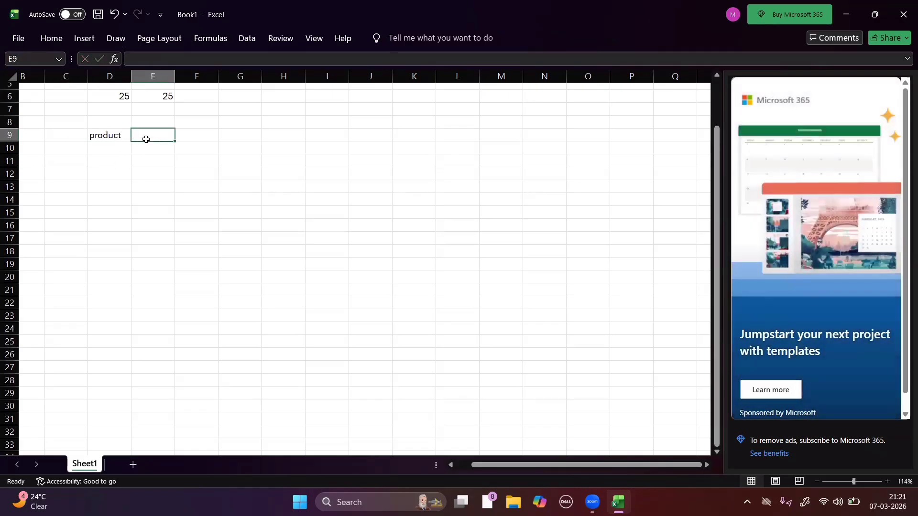
type("q")
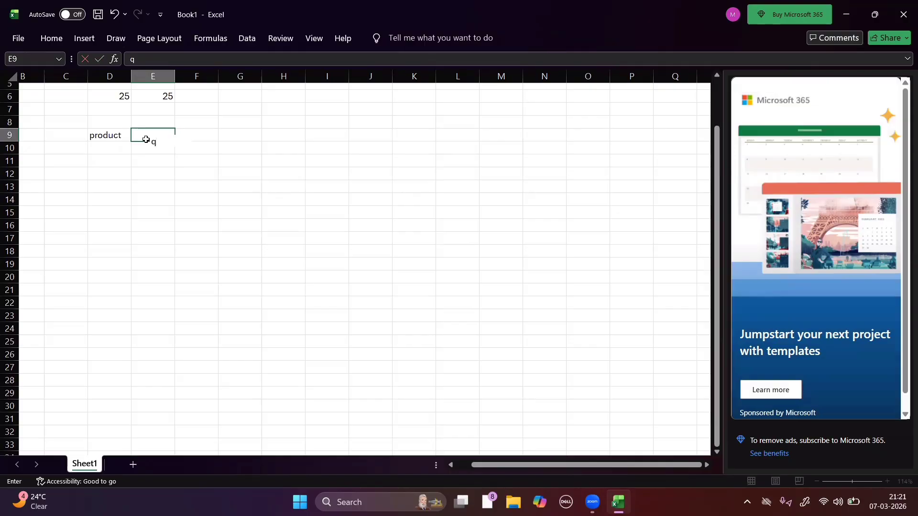
type("uantity")
key("Tab")
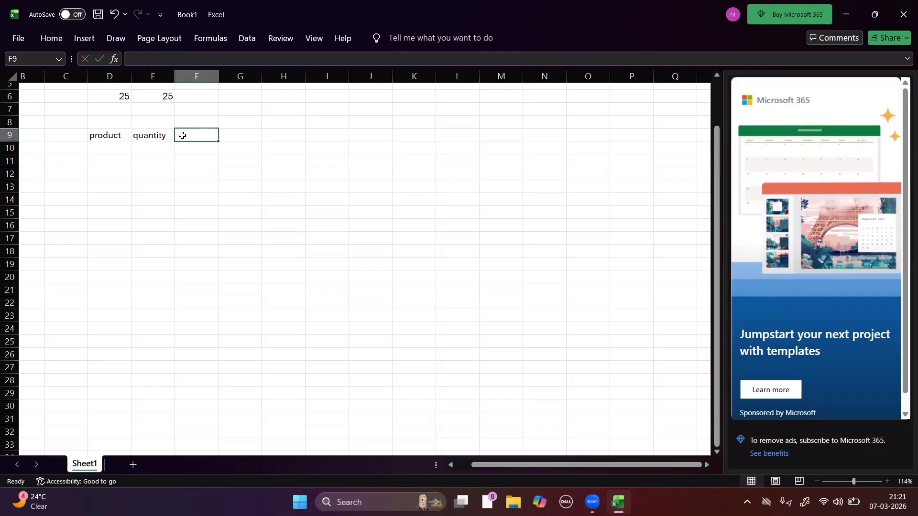
Enter the table headers "price" in F9 and "add" in G9
type("p")
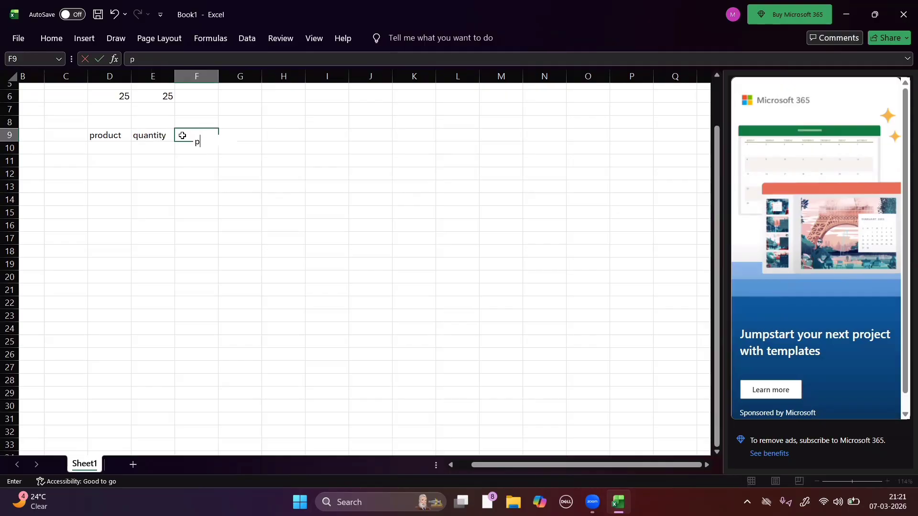
type("rice")
key("Tab")
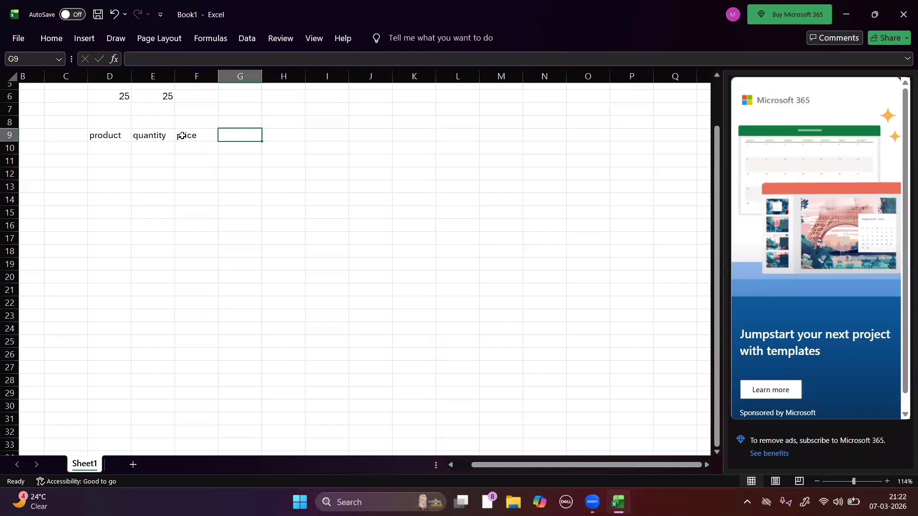
type("add")
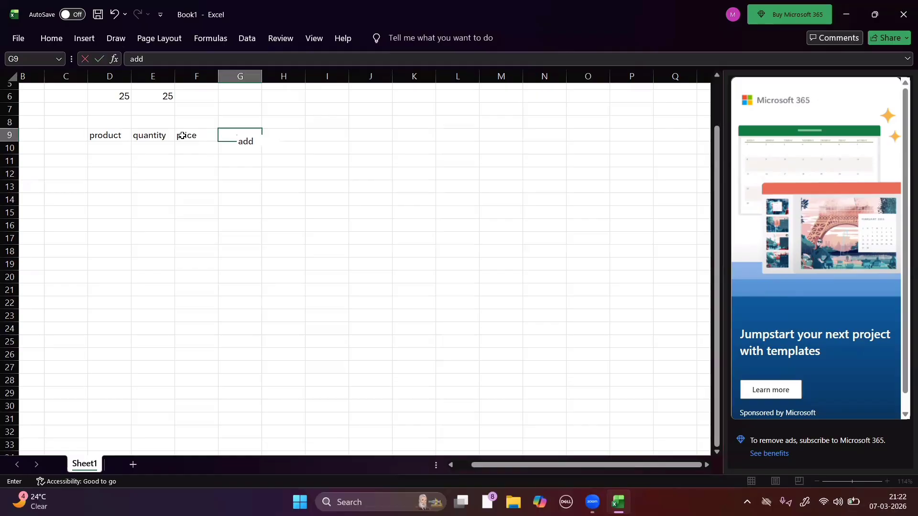
key("Tab")
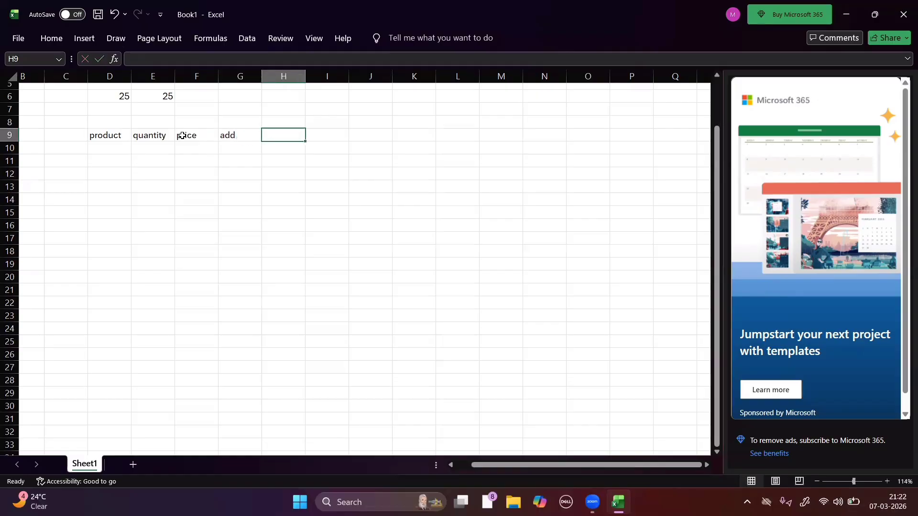
key("Return")
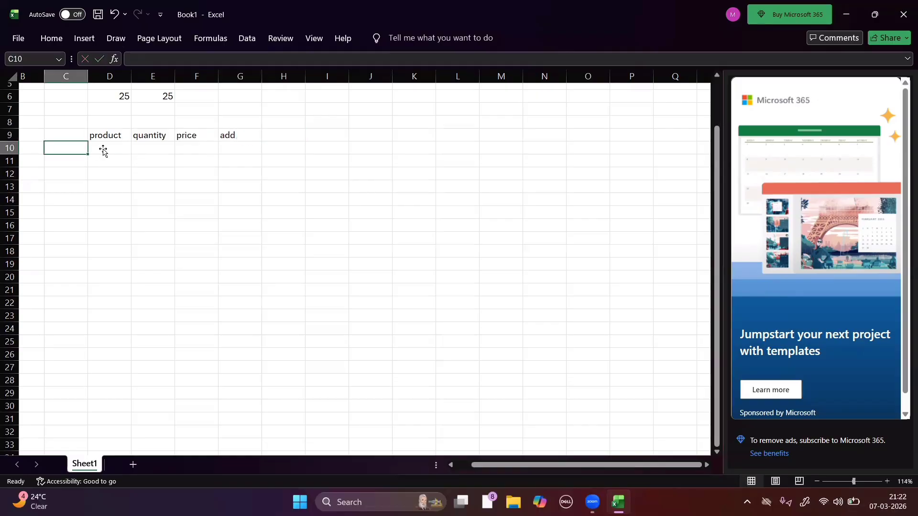
Fill in the first product row with "vivo" in D11, quantity 20 in E11 and price 20000 in F11
left_click(108, 164)
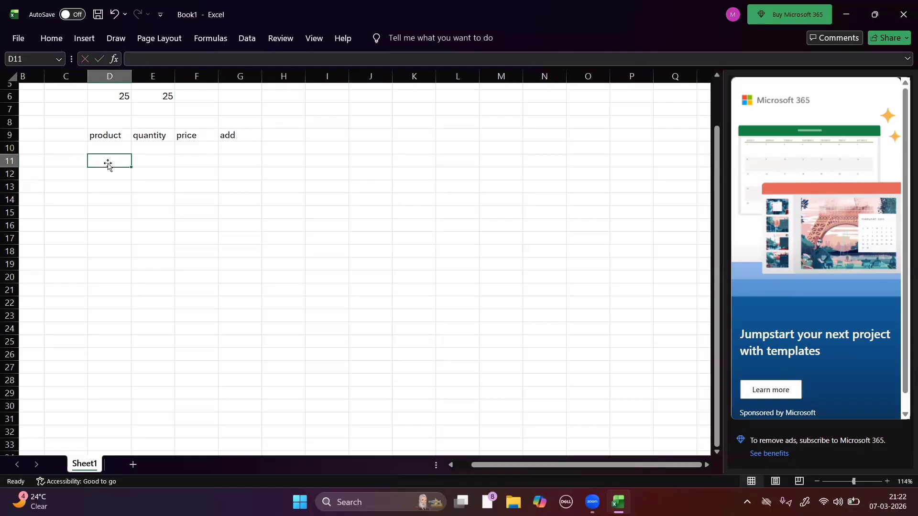
type("vi")
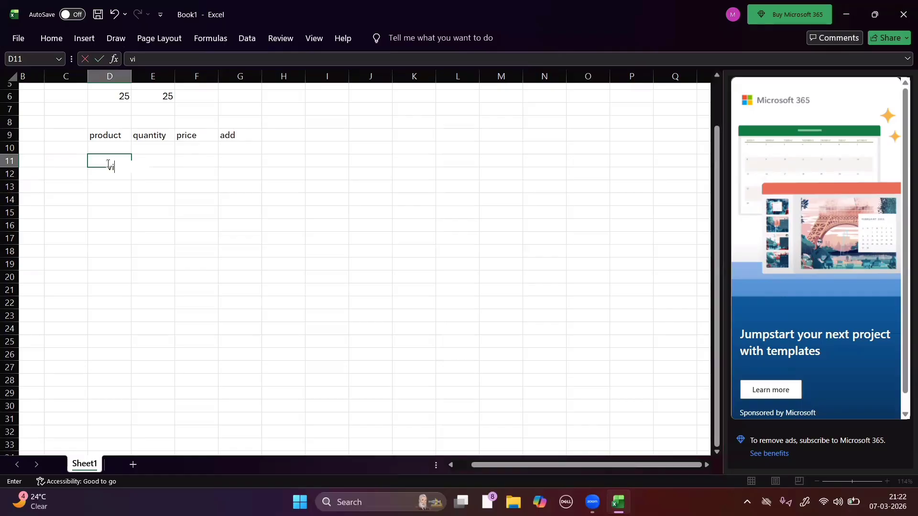
type("vo")
left_click(156, 161)
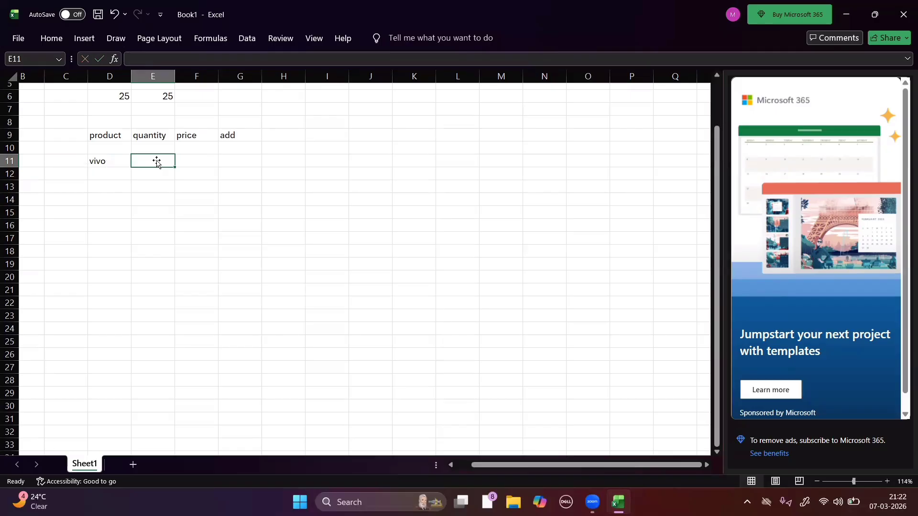
type("20")
key("Tab")
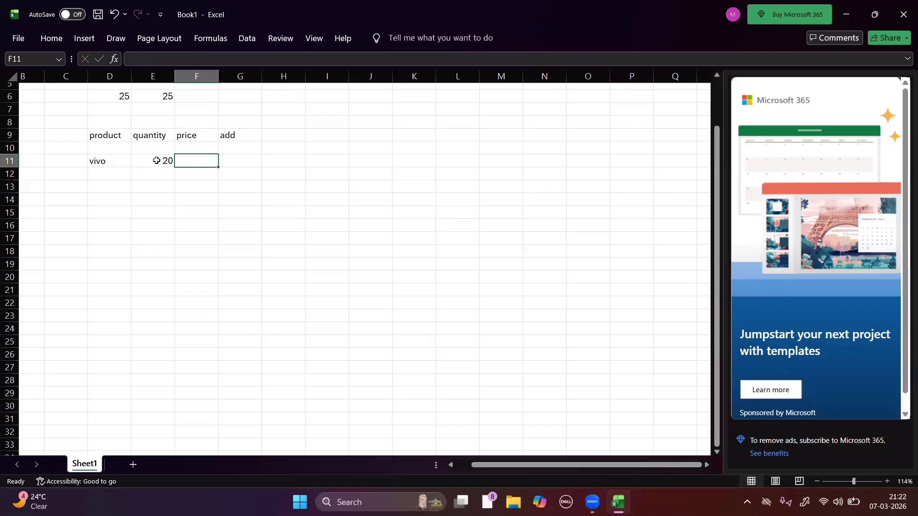
type("20")
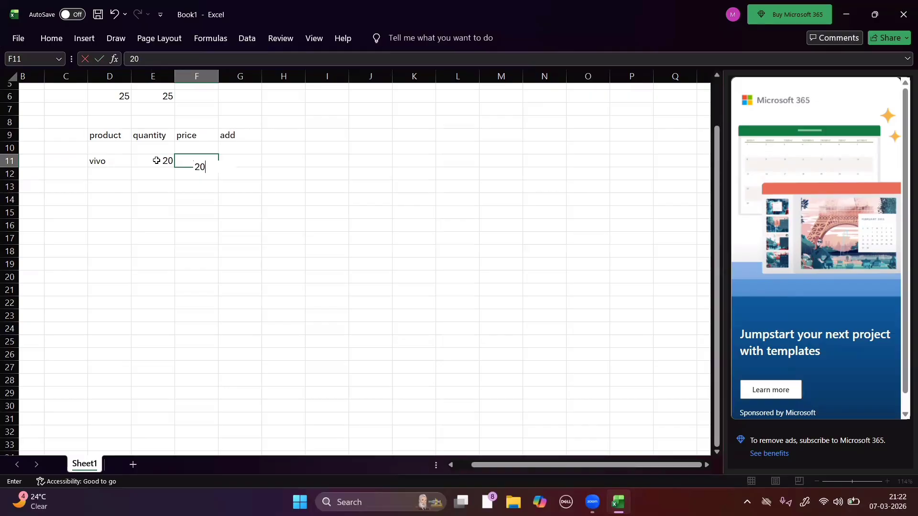
type("000")
key("ctrl+Return")
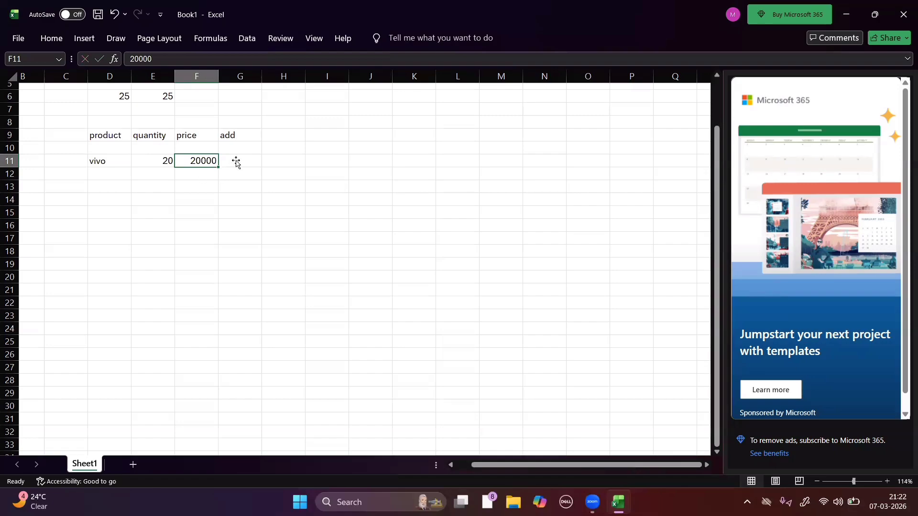
key("Up")
key("Up")
key("Up")
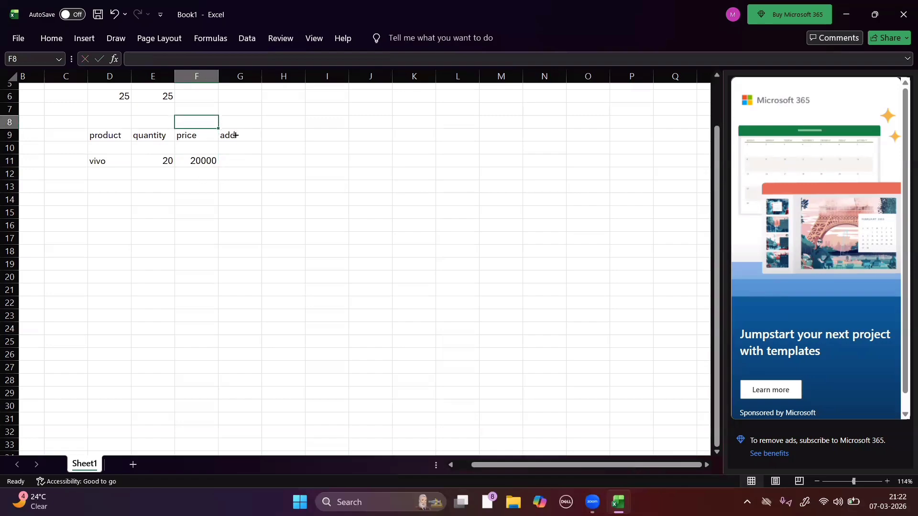
Replace the "add" header in G9 with "amount"
double_click(236, 135)
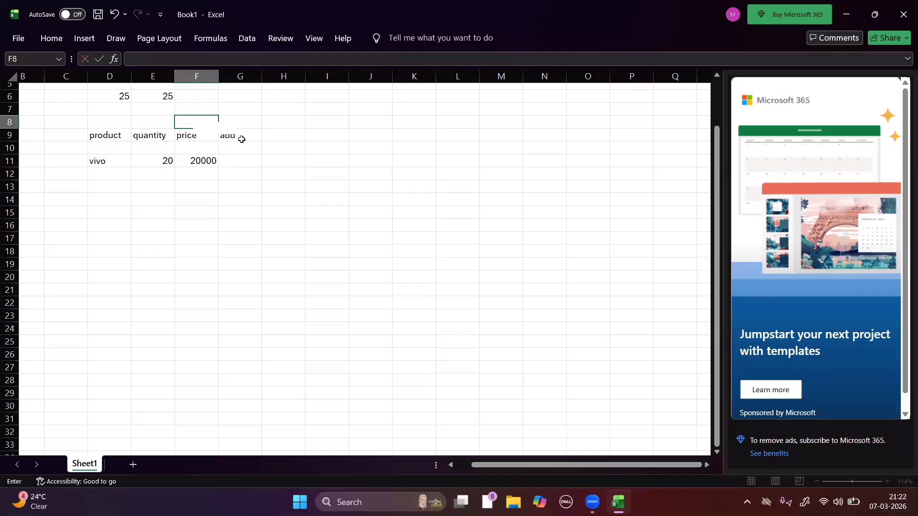
double_click(242, 139)
key("BackSpace")
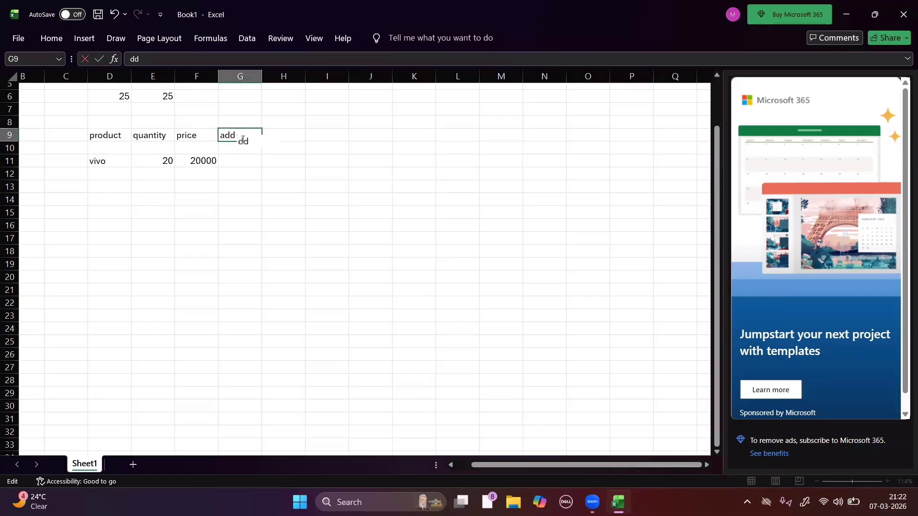
double_click(243, 140)
key("BackSpace")
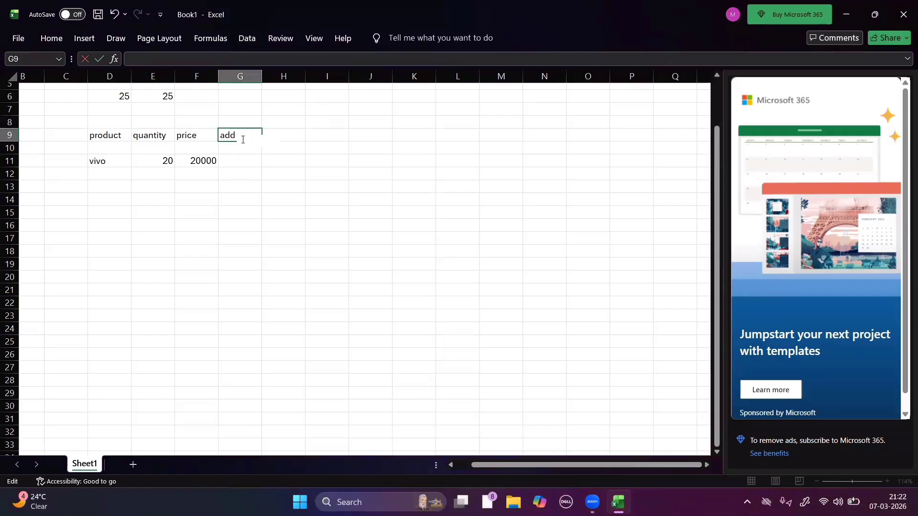
type("amount")
left_click(240, 162)
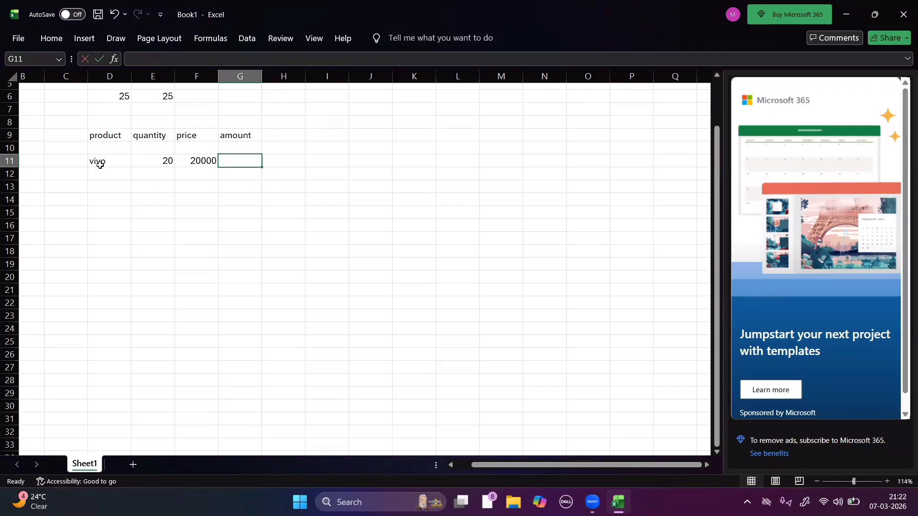
Fill the header cells D9:G9 with the standard yellow color
left_click(98, 136)
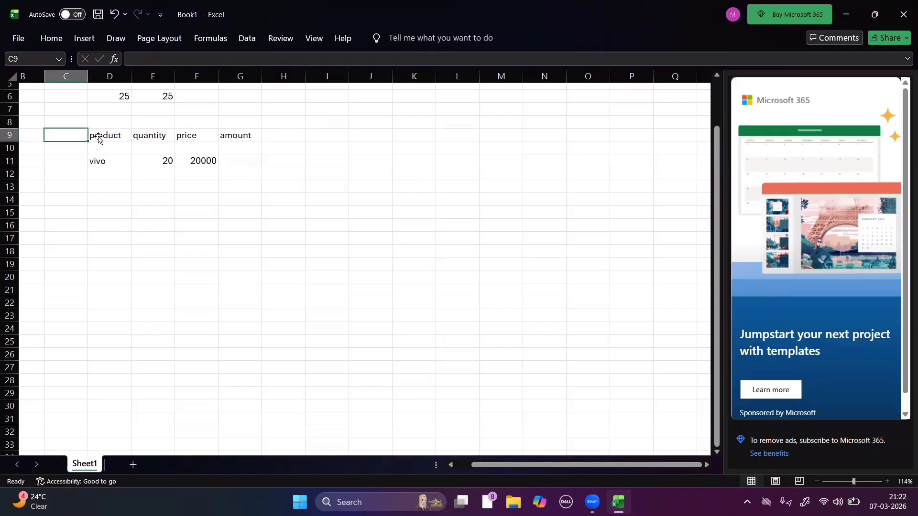
left_click(115, 138)
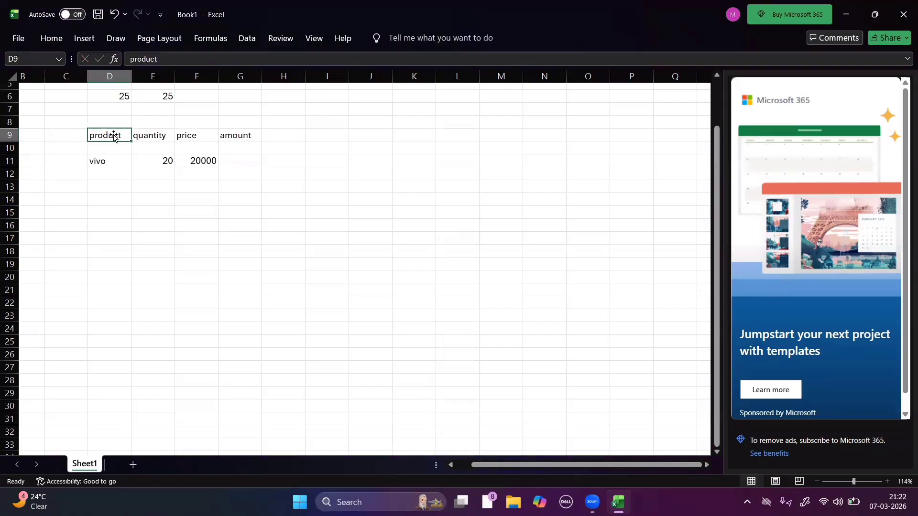
key("ctrl+shift+Right")
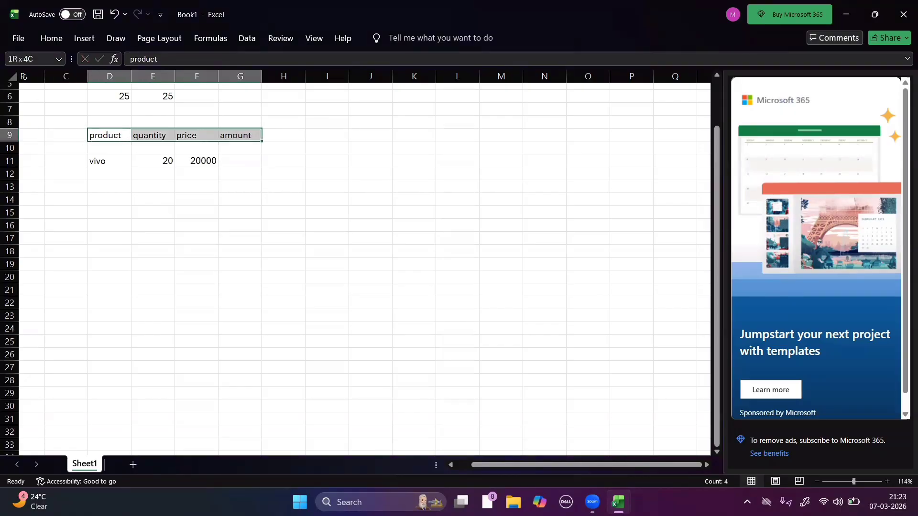
left_click(56, 37)
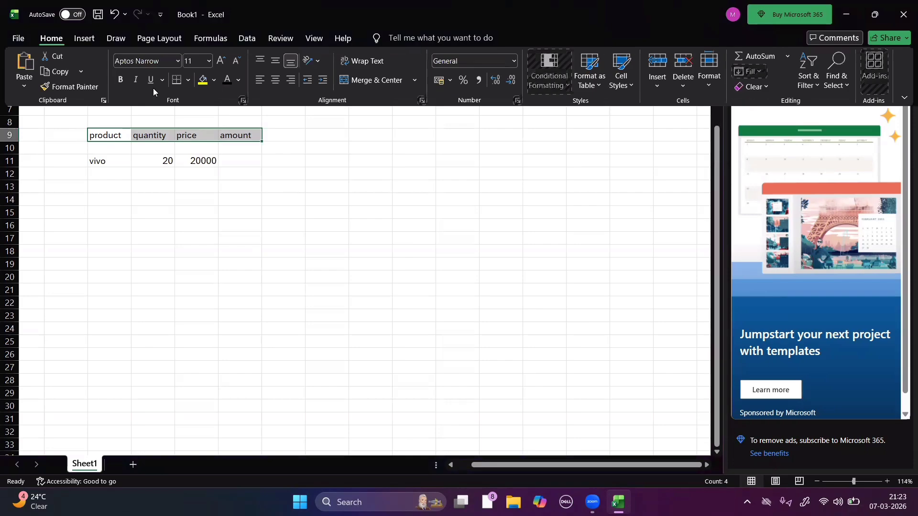
left_click(213, 79)
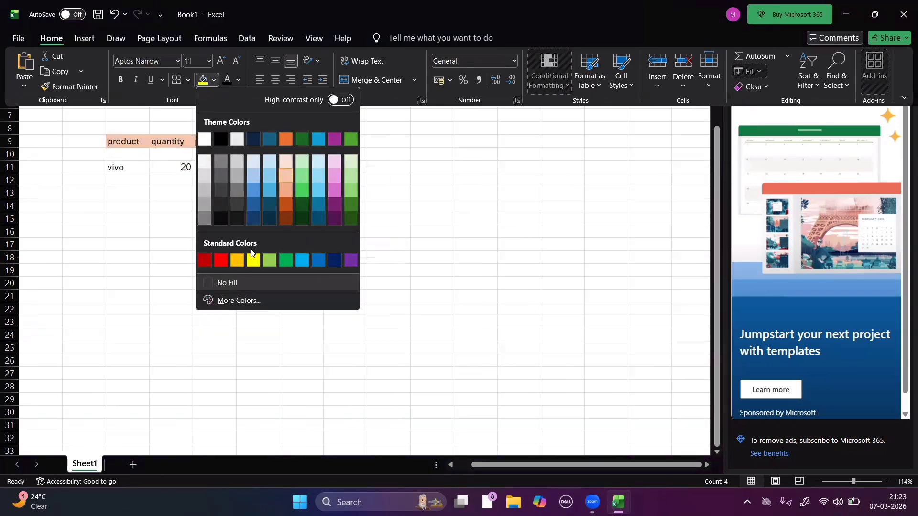
left_click(248, 260)
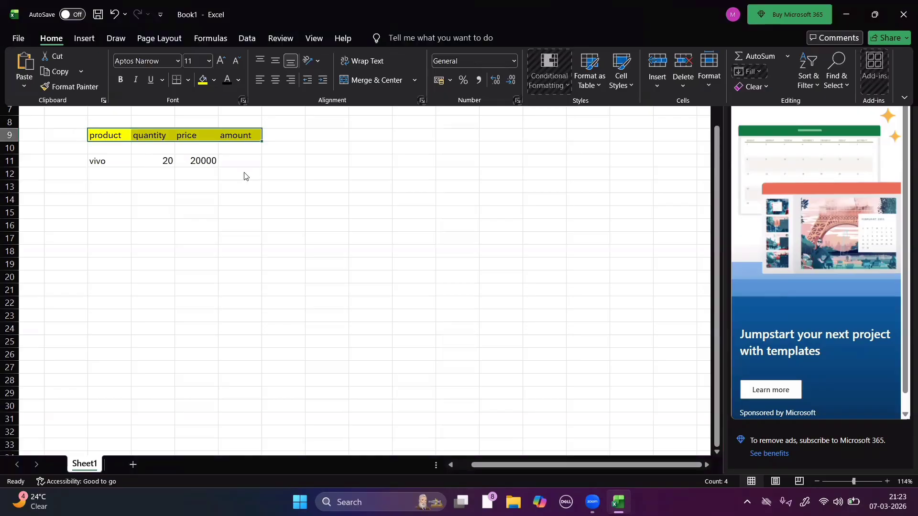
left_click(240, 159)
left_click(238, 154)
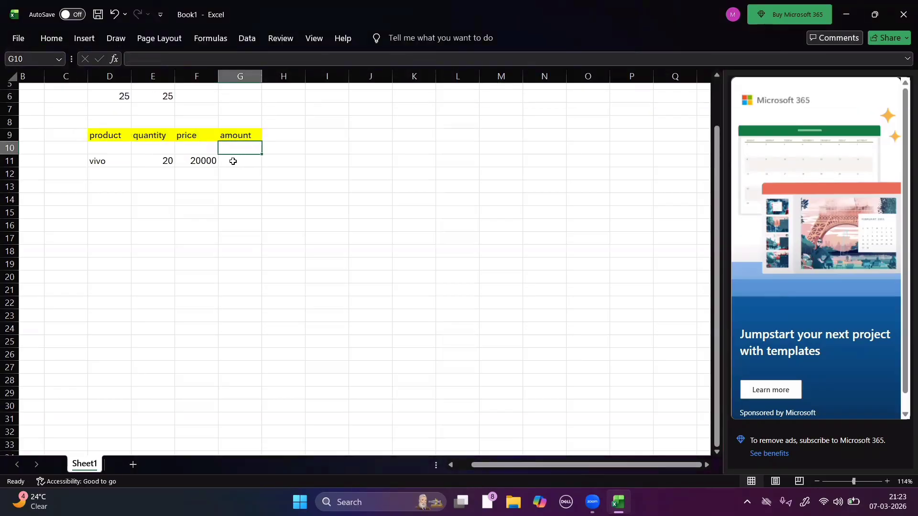
key("Down")
key("Left")
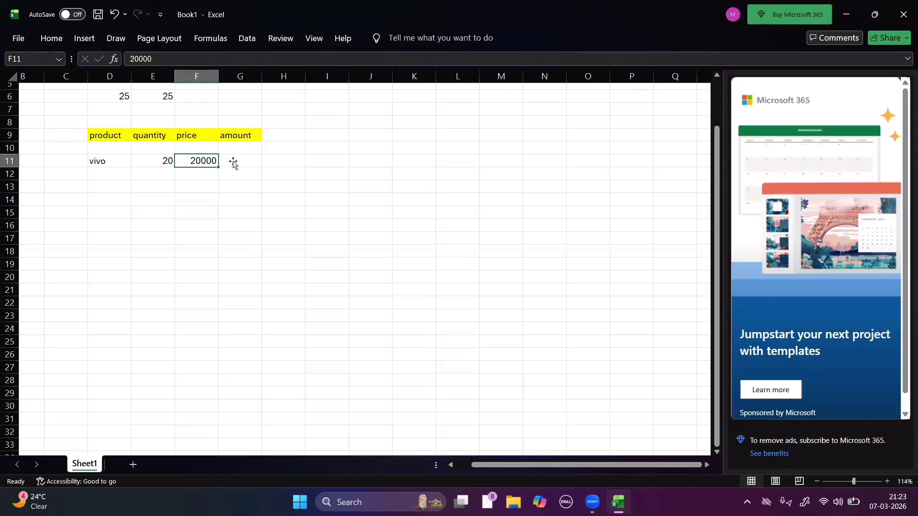
key("Up")
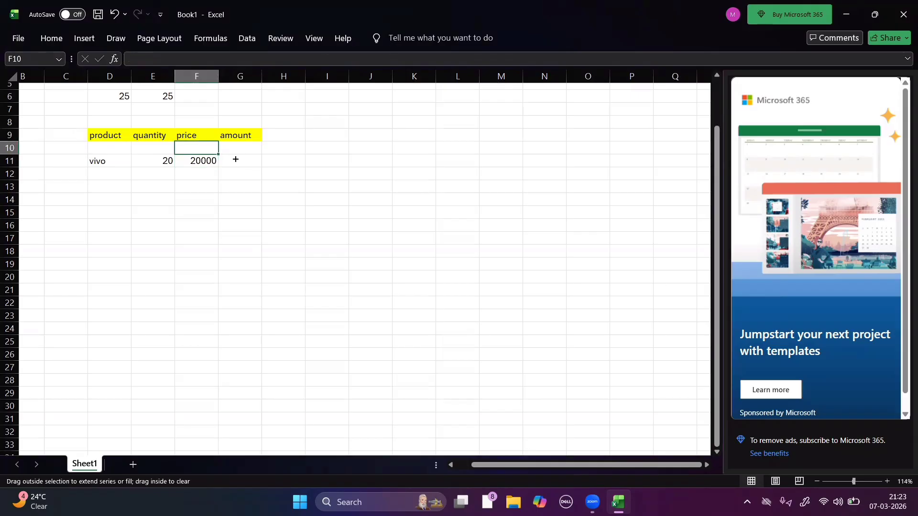
key("Down")
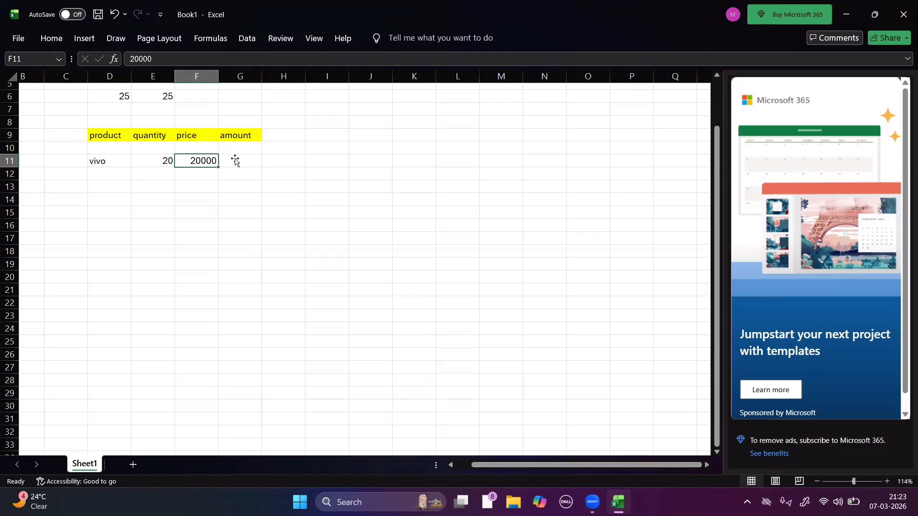
Calculate the vivo amount in G11 by multiplying quantity and price with the formula =(E11*F11)
left_click(235, 161)
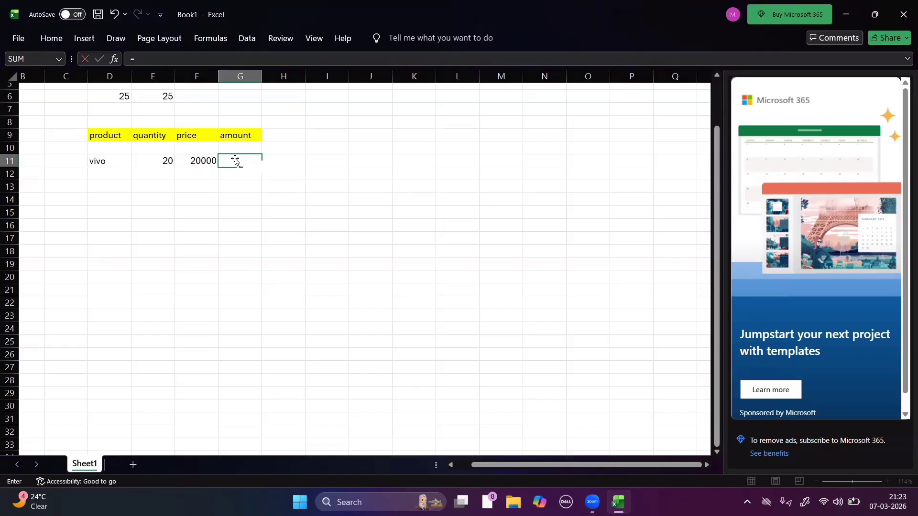
type("(")
left_click(165, 163)
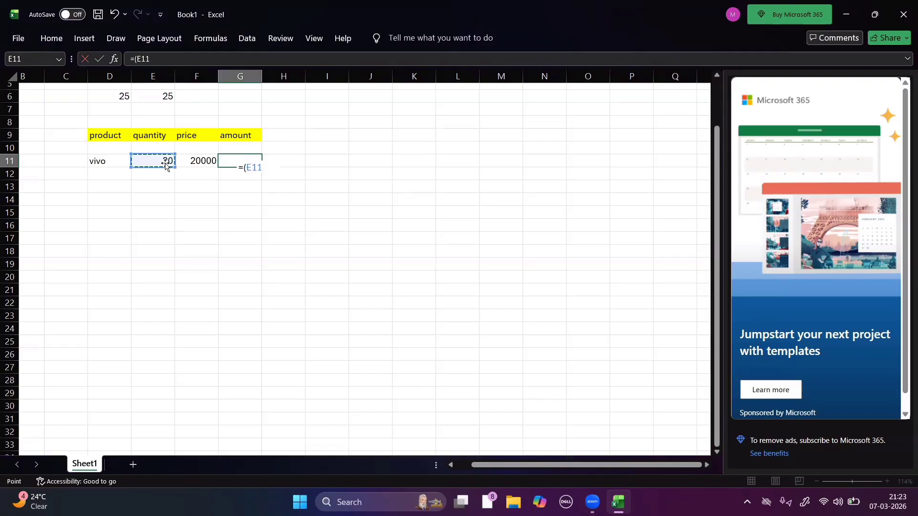
type("*")
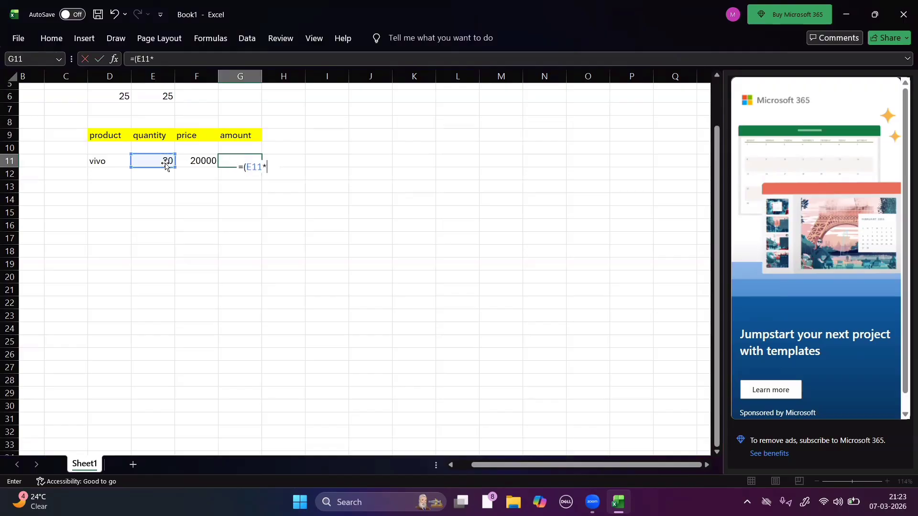
left_click(209, 151)
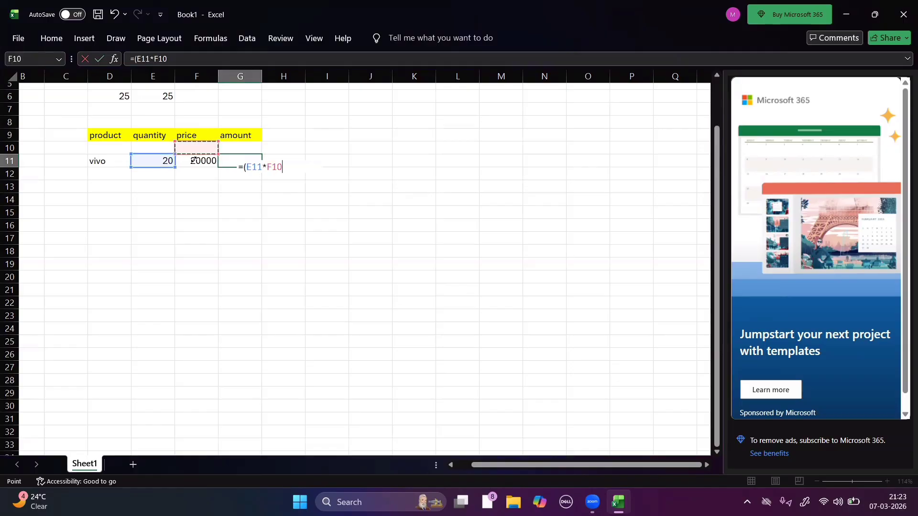
key("Return")
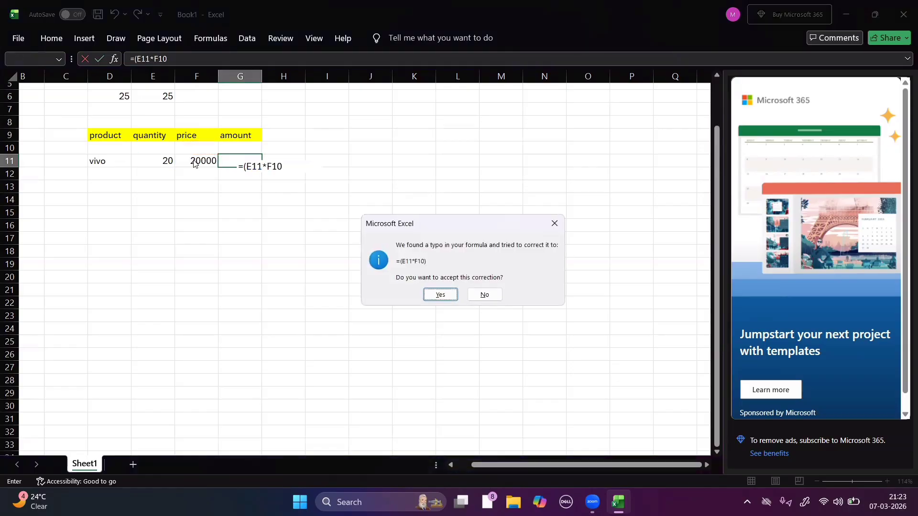
left_click(555, 230)
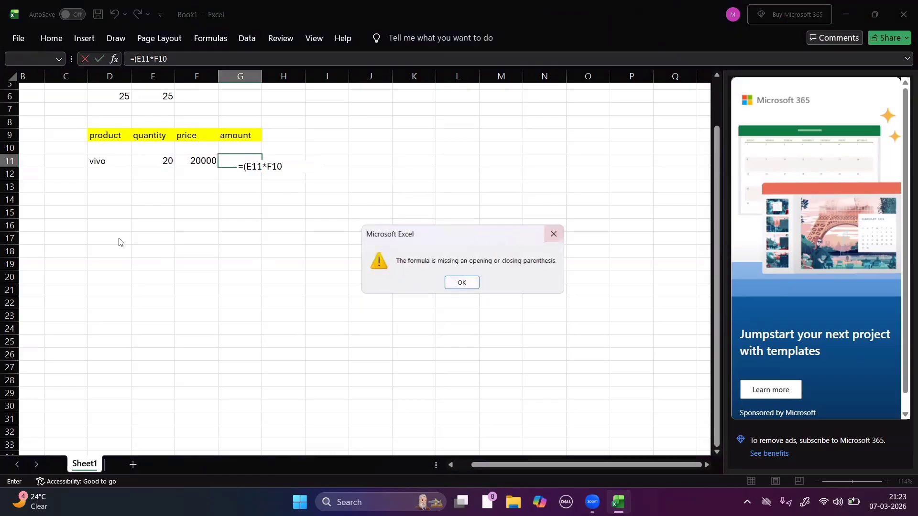
left_click(554, 233)
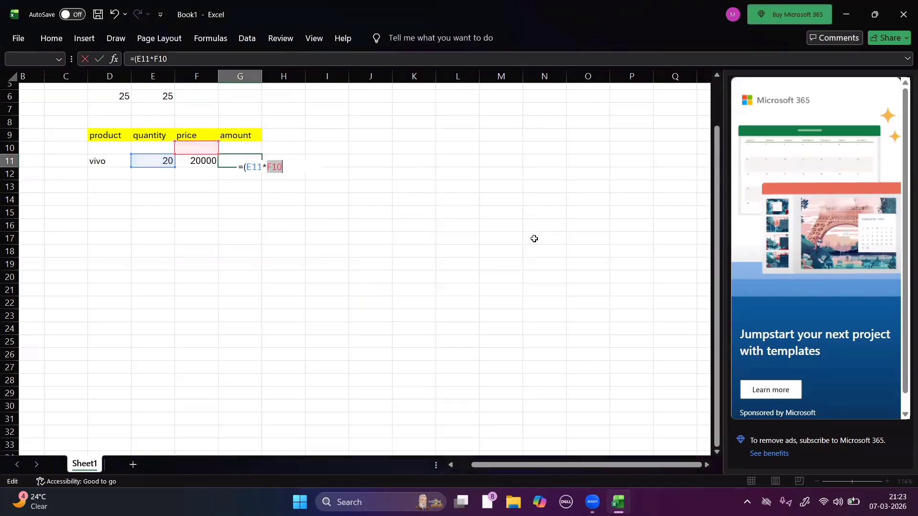
left_click(199, 167)
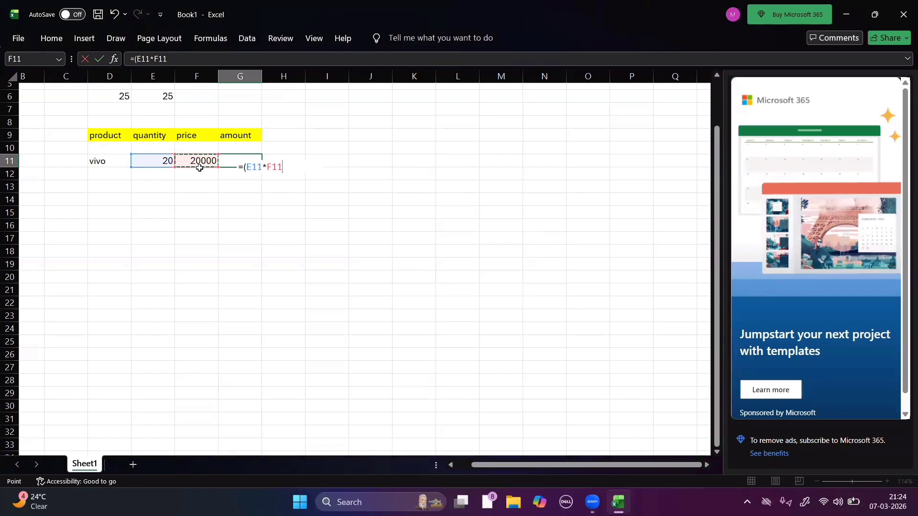
type(")")
key("Return")
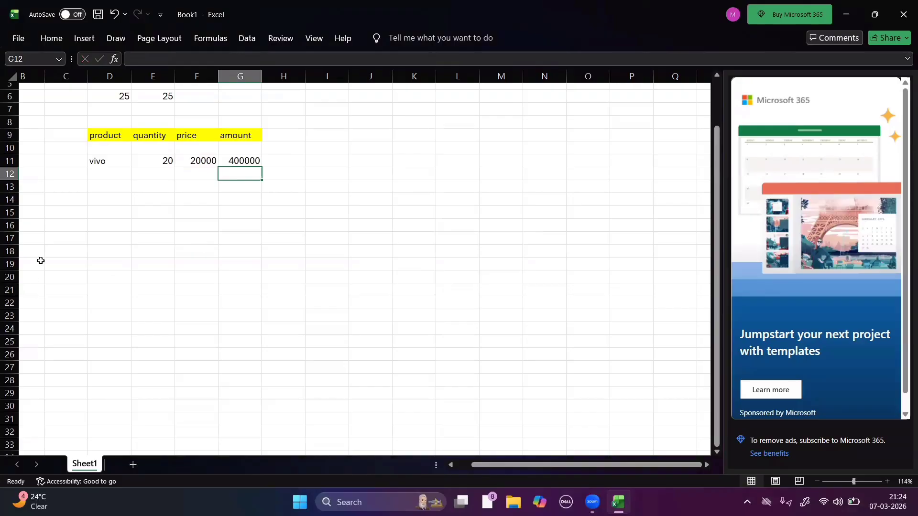
Fill in the second product row with "I phone" in D12, quantity 2 in E12 and price 50000 in F12
key("Up")
key("Left")
key("Left")
key("Left")
key("Left")
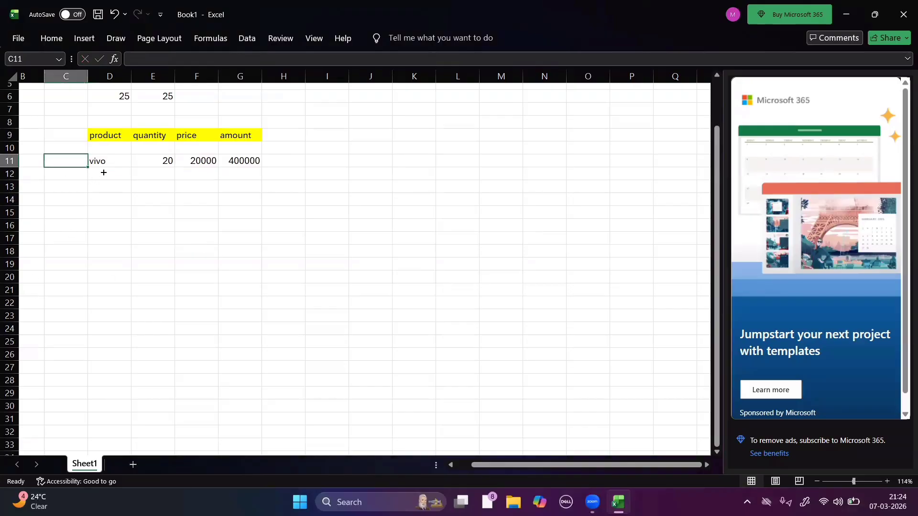
key("Down")
key("Right")
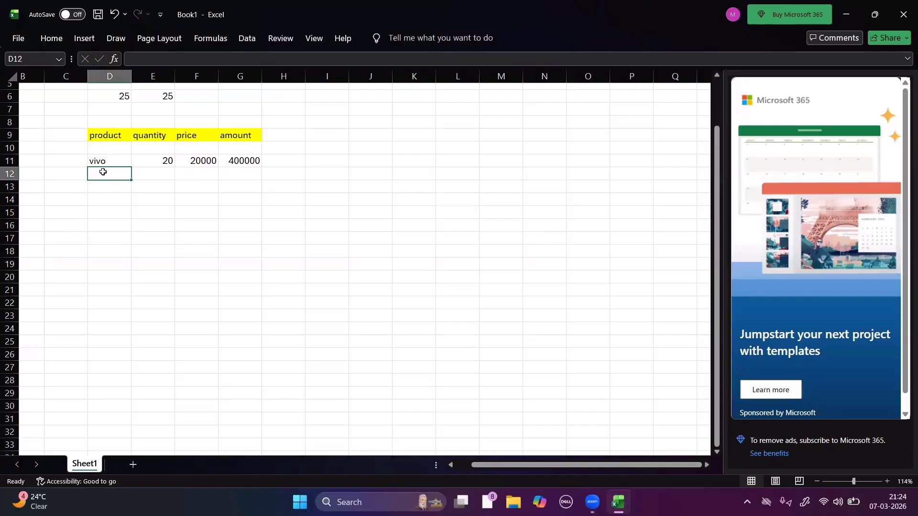
type("I p")
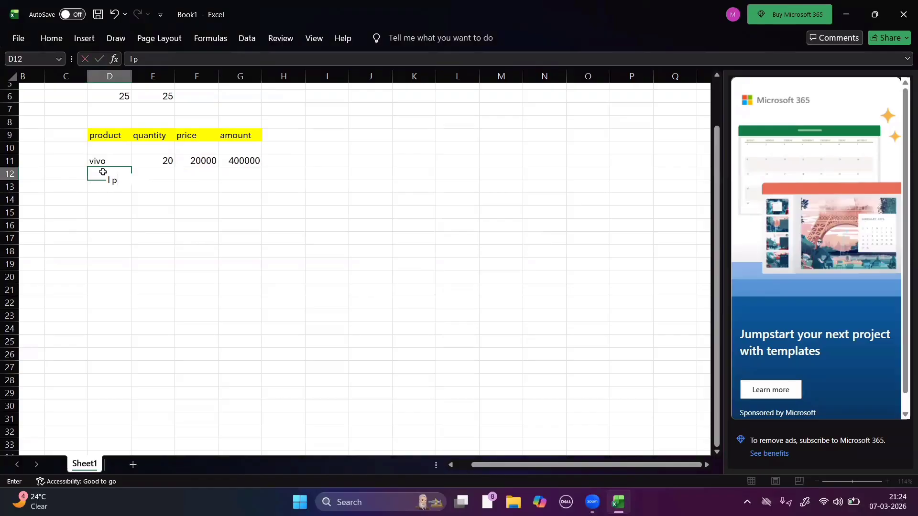
type("hone")
key("Tab")
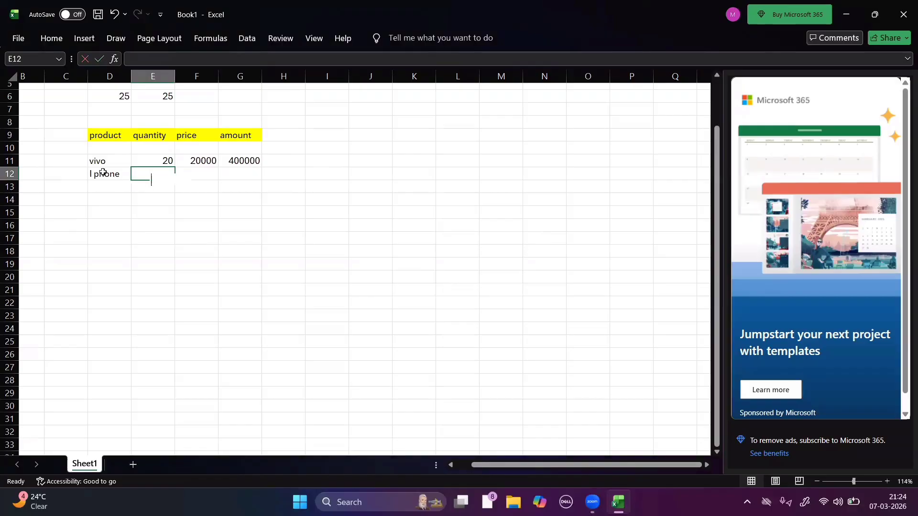
type("2")
key("Tab")
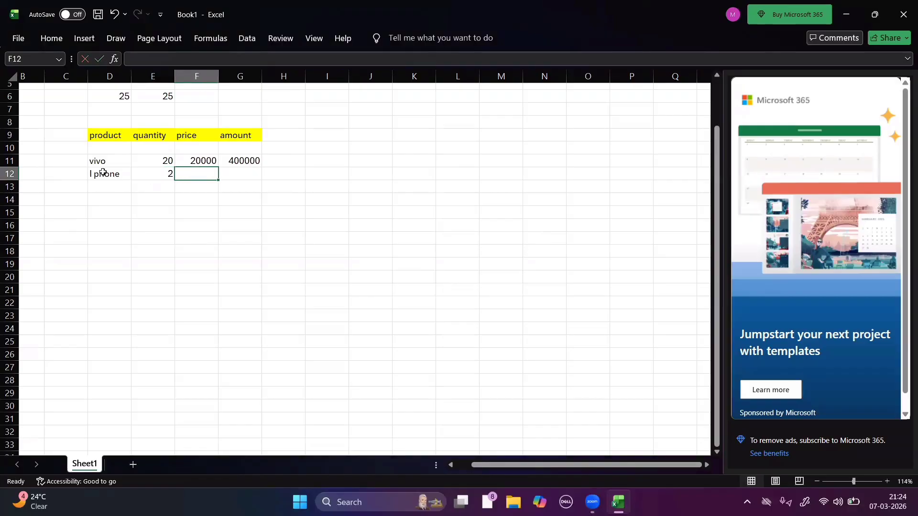
type("5")
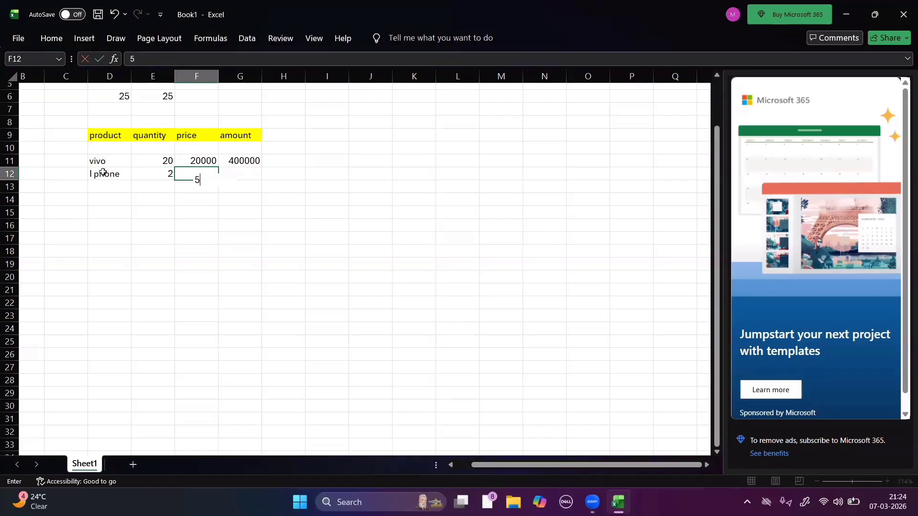
type("0000")
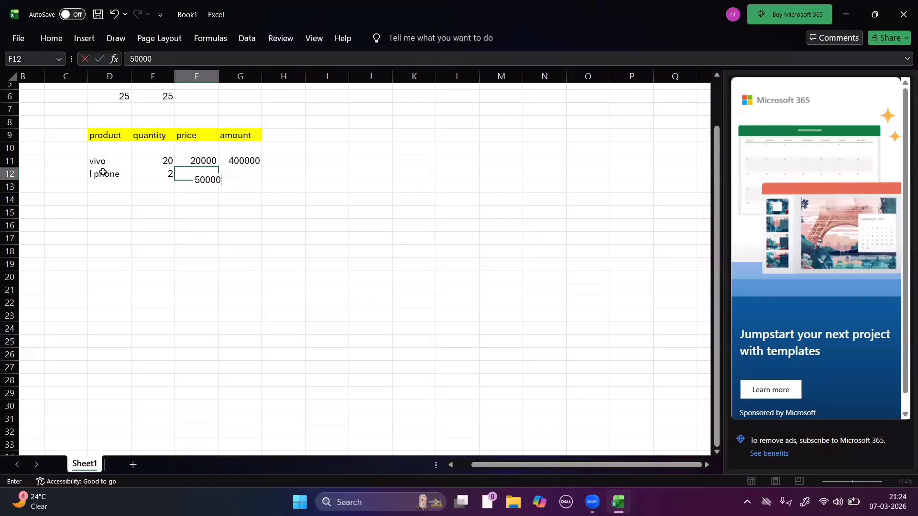